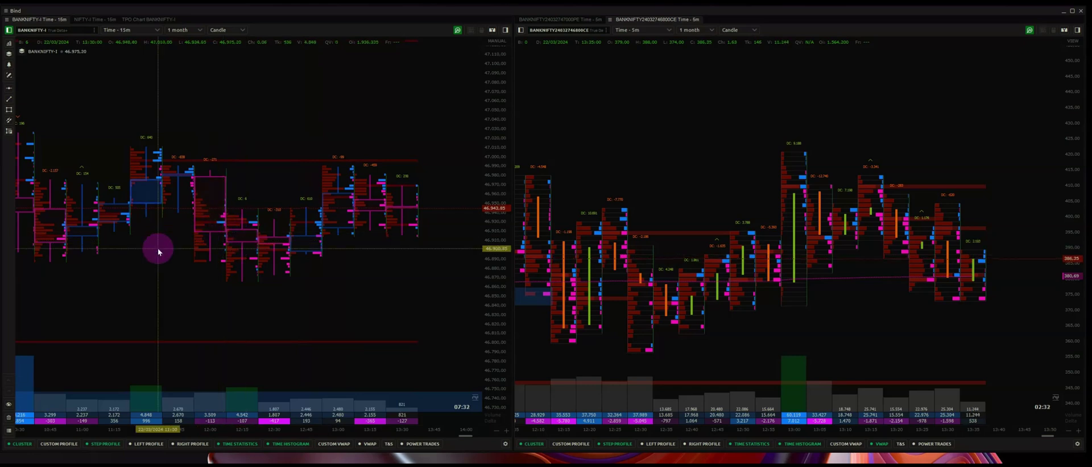
Step: Circle the 10:15–10:30 highs and 12:00–12:30 lows on the 15-minute BANKNIFTY-I chart, mark the 12:00–12:30 deltas, and clear the markings
left_click(180, 263)
left_click_drag(180, 264, 203, 279)
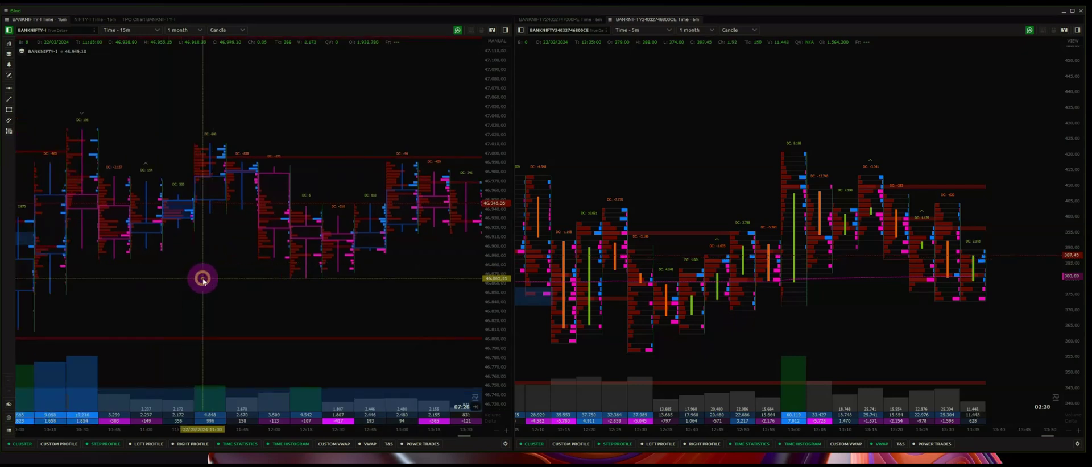
left_click(88, 322)
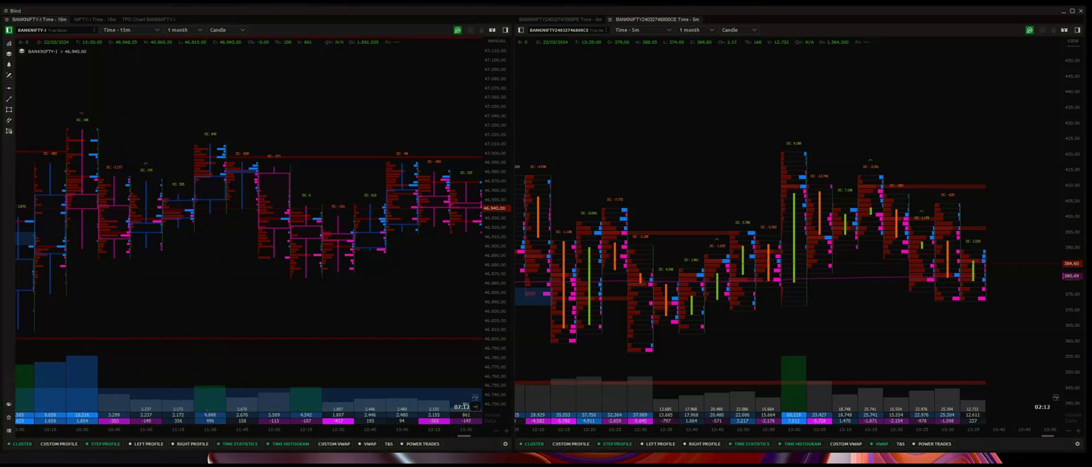
left_click_drag(98, 122, 111, 152)
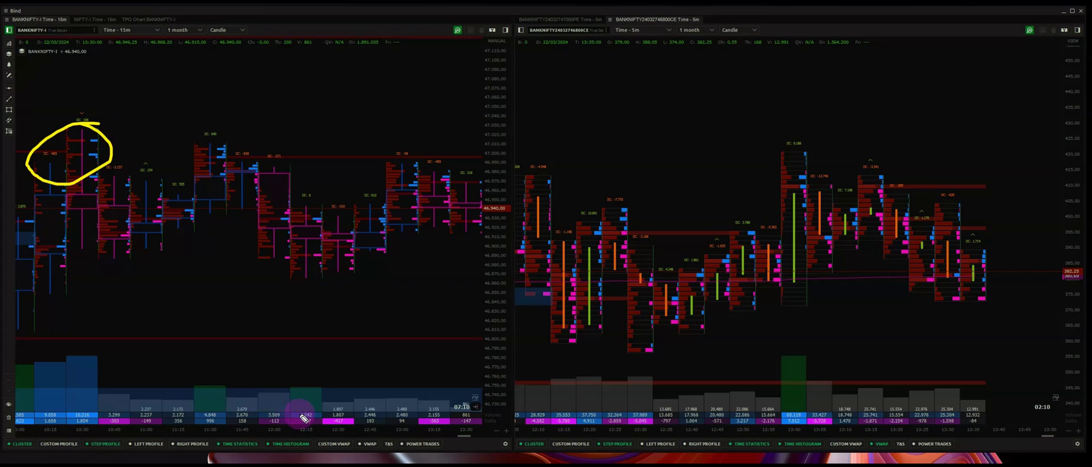
left_click(280, 416)
left_click(305, 414)
left_click(334, 415)
mouse_move(347, 245)
left_mouse_down()
mouse_move(399, 280)
mouse_move(333, 247)
left_mouse_up()
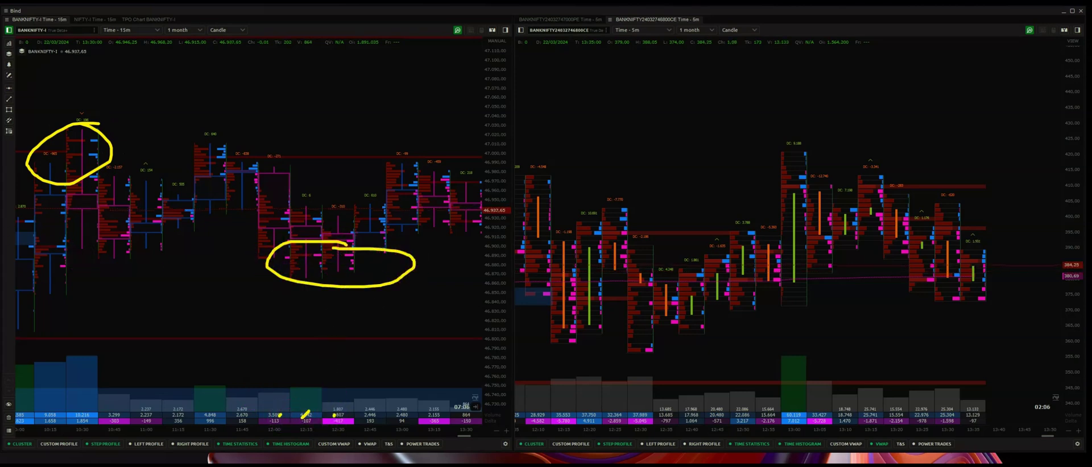
key("Escape")
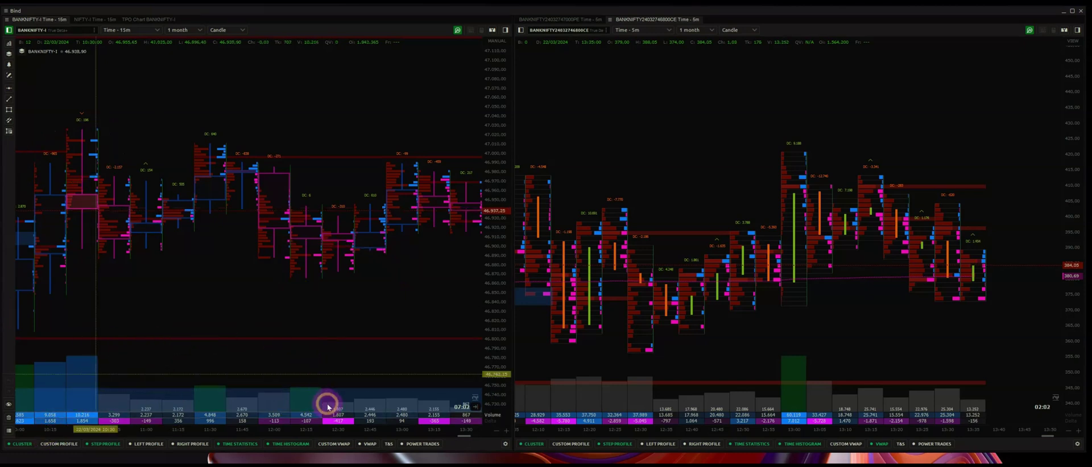
Step: Examine the 15-minute BANKNIFTY-I clusters from the 22/03/2024 session open up to the 10:30 candle
left_click(310, 329)
left_click_drag(310, 327, 275, 321)
left_click_drag(129, 184, 270, 144)
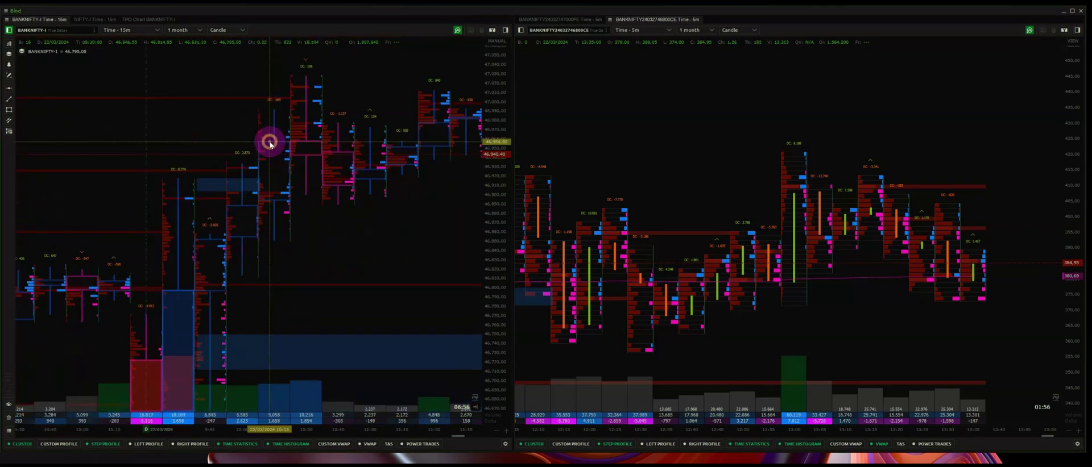
left_click_drag(273, 289, 277, 250)
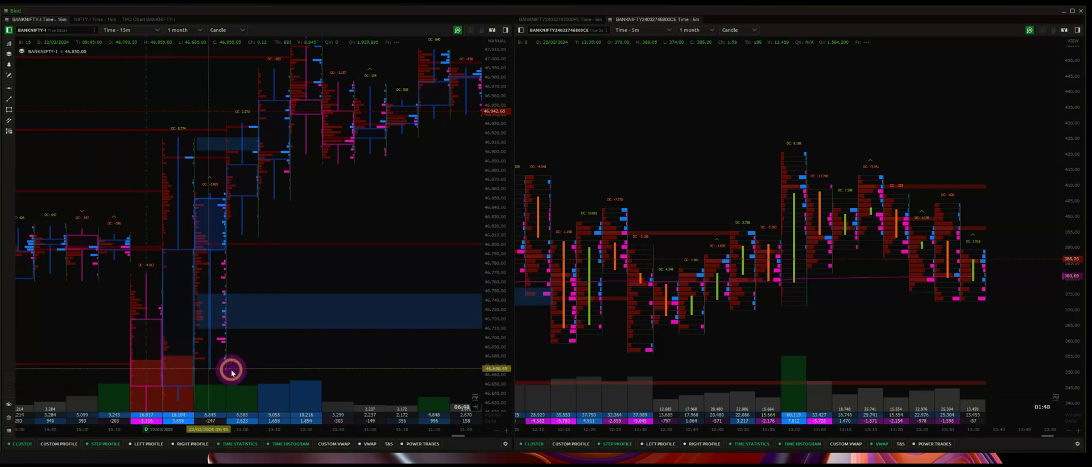
left_click_drag(257, 328, 232, 365)
left_click_drag(269, 276, 238, 304)
left_click(147, 217)
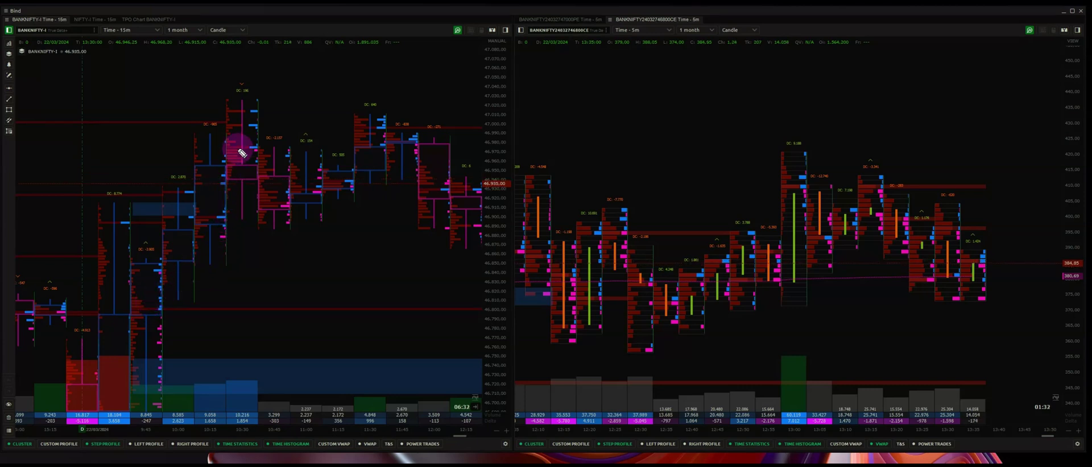
Step: Circle the 10:30 and 11:30 highs and the 9:45–10:00 clusters, extend a horizontal line from the 10:00 cluster, and clear the markings
mouse_move(238, 103)
left_mouse_down()
mouse_move(207, 116)
mouse_move(244, 165)
mouse_move(242, 100)
left_mouse_up()
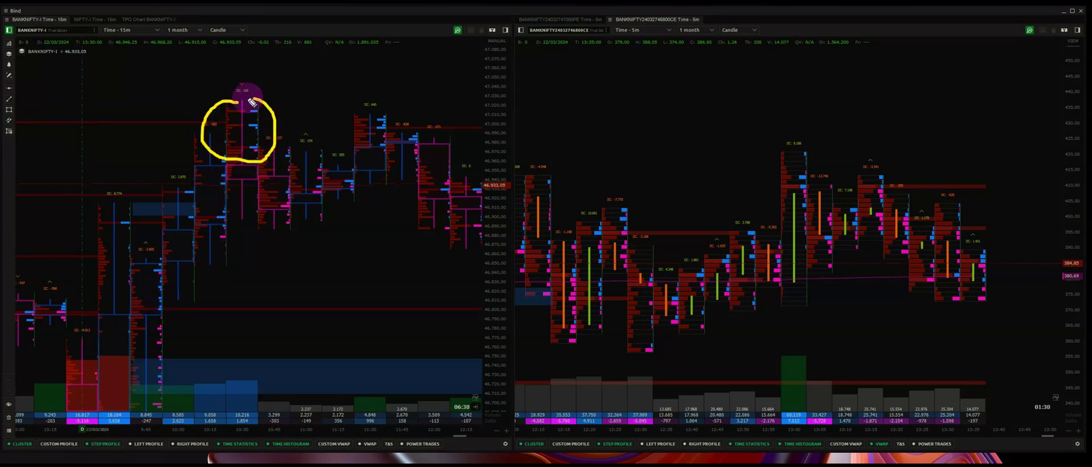
mouse_move(340, 108)
left_mouse_down()
mouse_move(327, 134)
mouse_move(404, 117)
mouse_move(348, 96)
left_mouse_up()
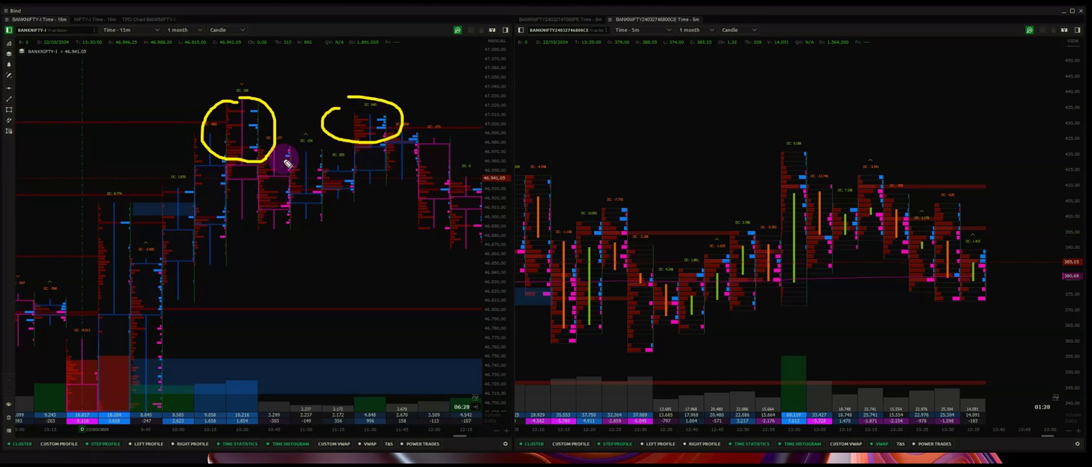
mouse_move(146, 293)
left_mouse_down()
mouse_move(199, 300)
mouse_move(172, 288)
left_mouse_up()
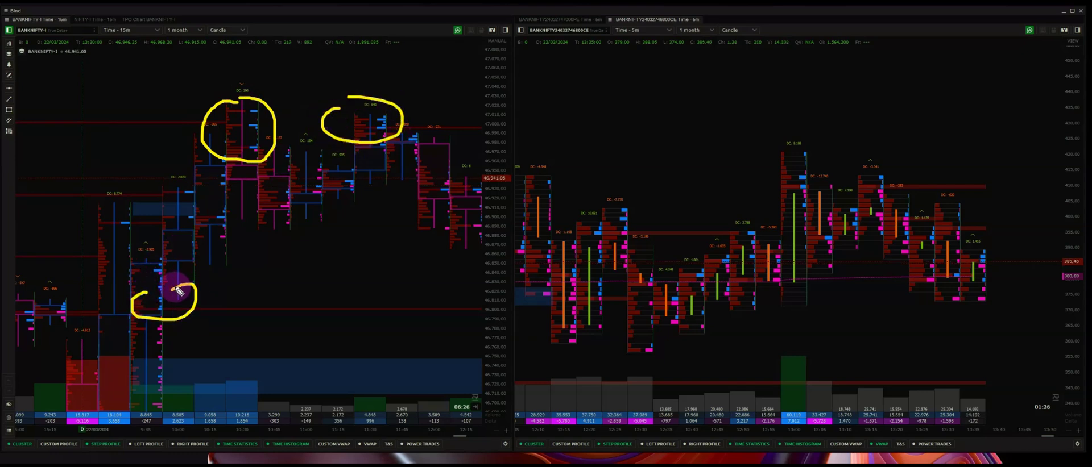
mouse_move(188, 229)
left_mouse_down()
mouse_move(171, 231)
mouse_move(156, 279)
mouse_move(190, 230)
mouse_move(288, 249)
mouse_move(481, 248)
mouse_move(168, 247)
left_mouse_up()
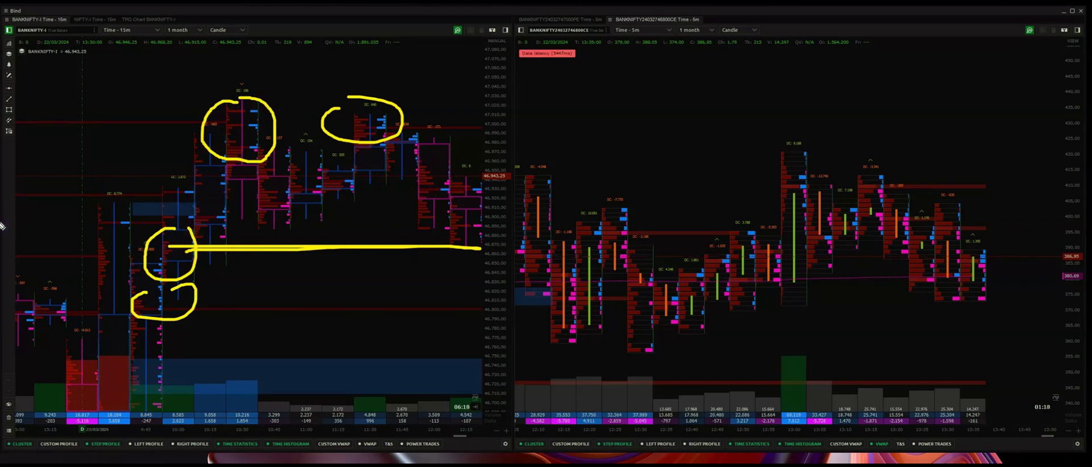
key("Escape")
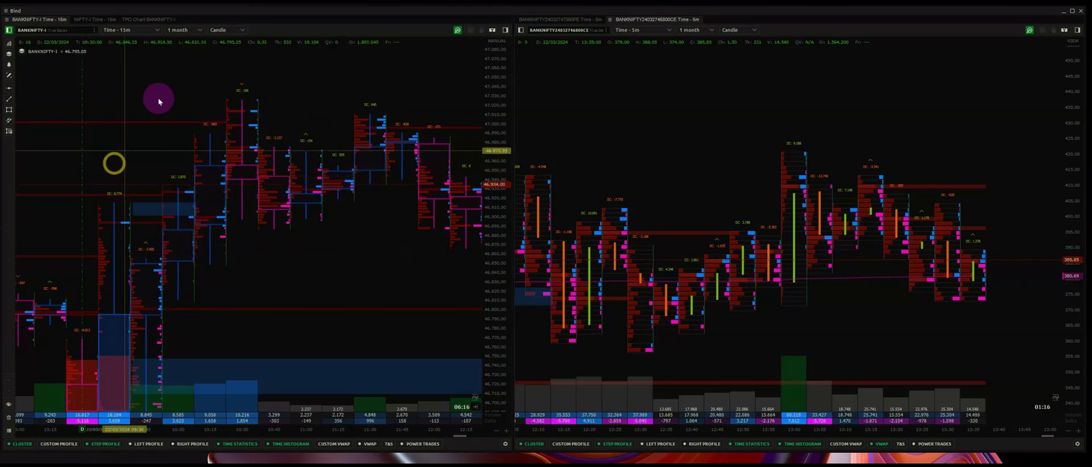
Step: Examine the 21/03/2024 and 22/03/2024 profiles on the BANKNIFTY-I TPO chart, including their highs, value areas and lower price levels
left_click(152, 21)
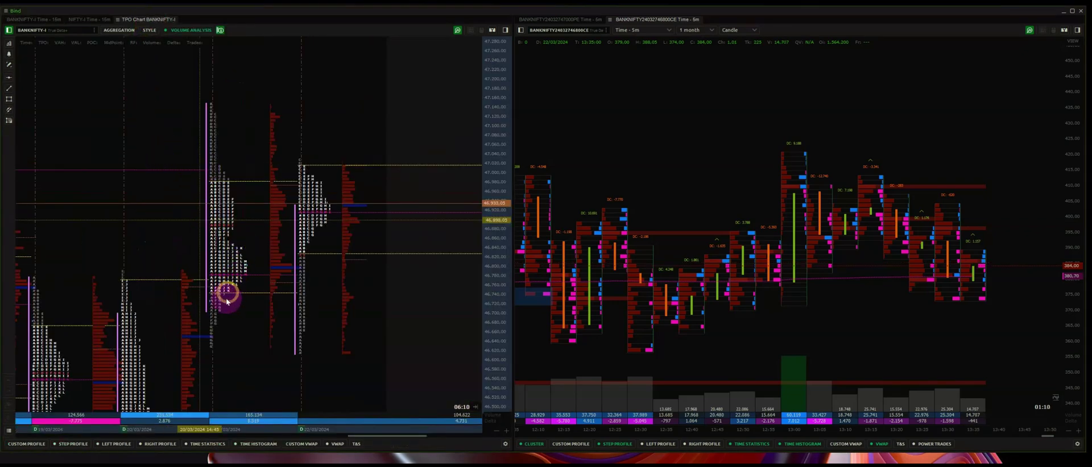
left_click_drag(153, 238, 199, 227)
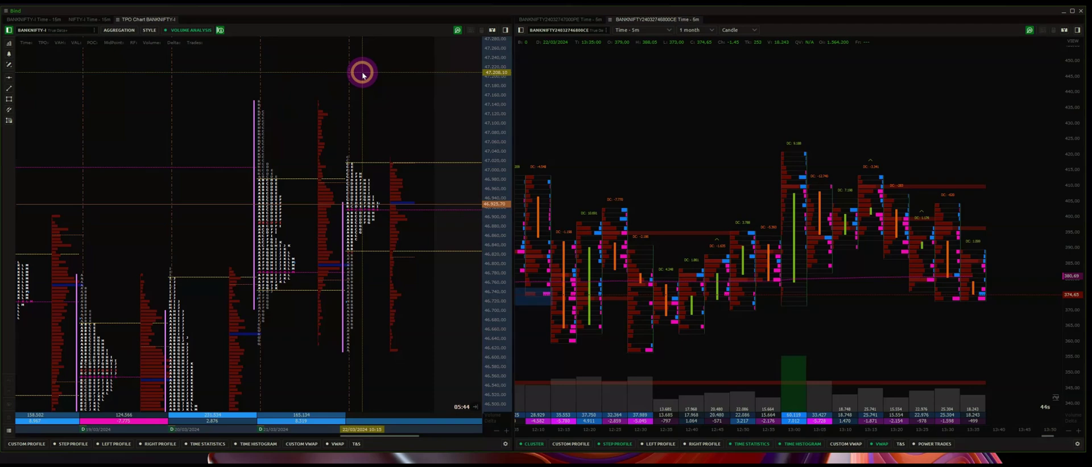
left_click(318, 157)
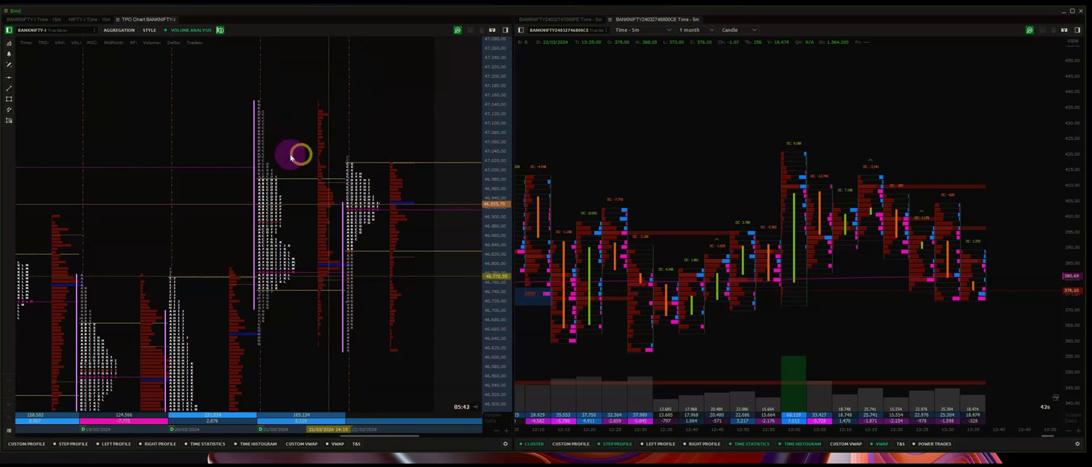
left_click(380, 175)
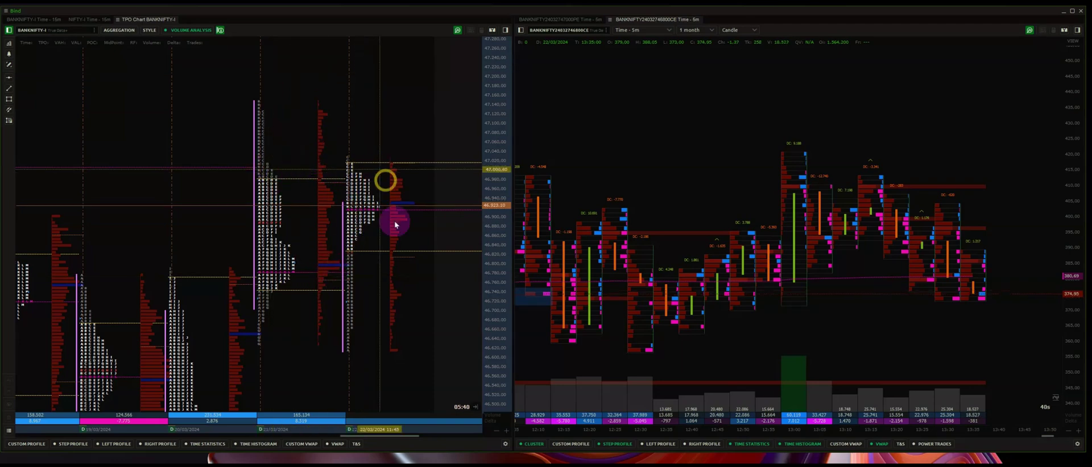
left_click(279, 169)
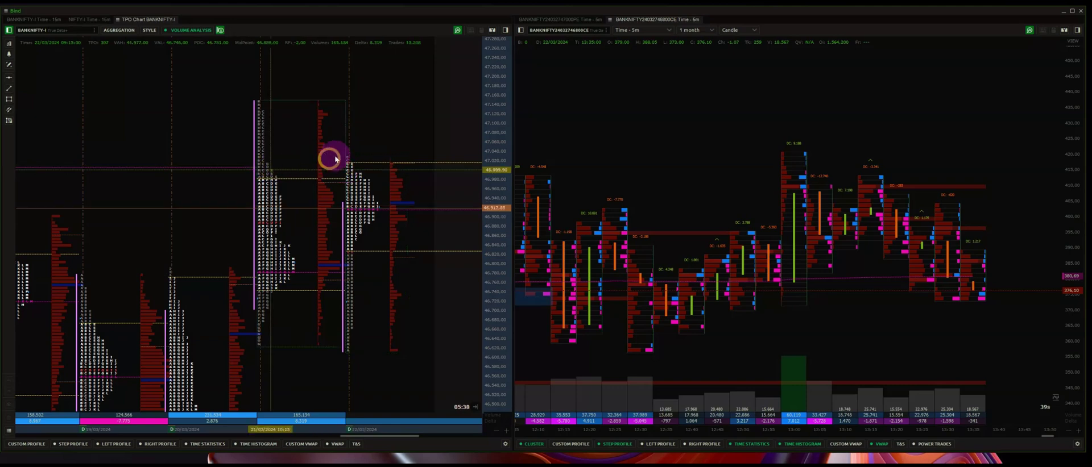
left_click(348, 153)
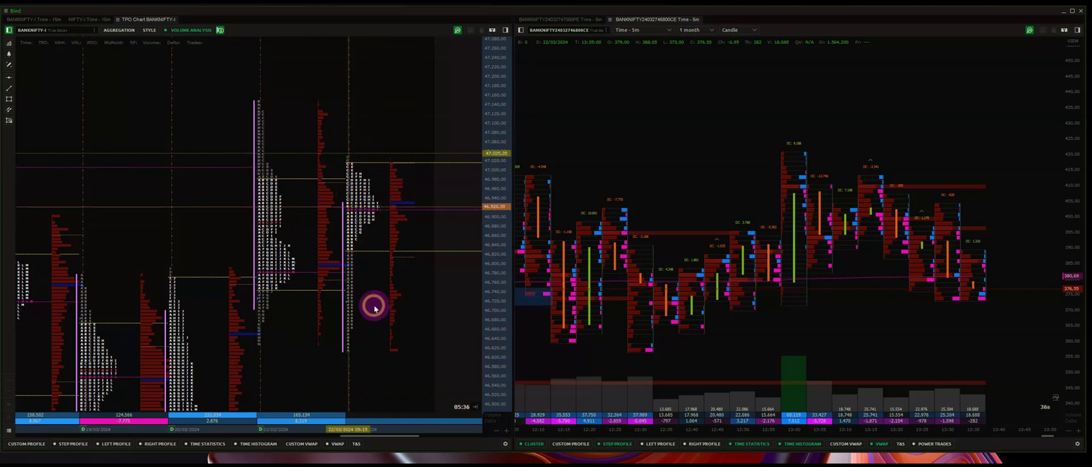
left_click_drag(373, 310, 346, 312)
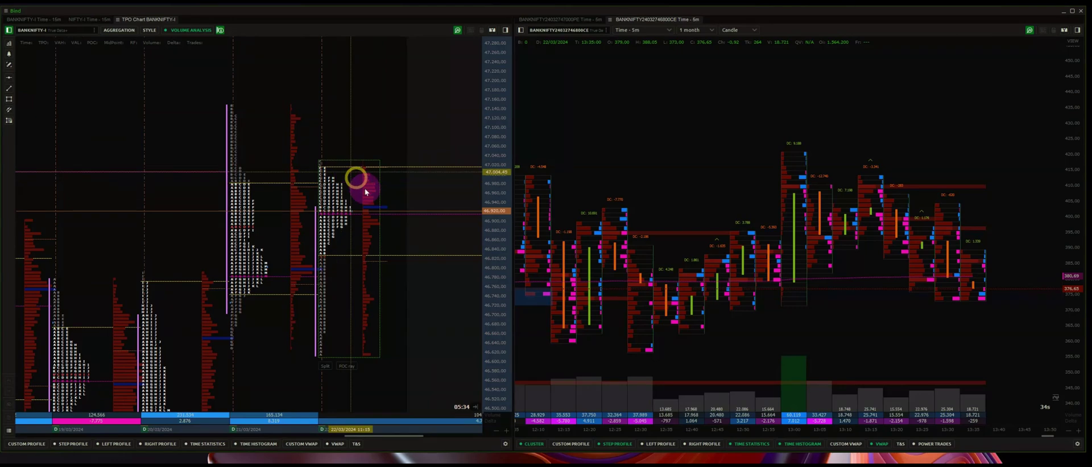
left_click(332, 162)
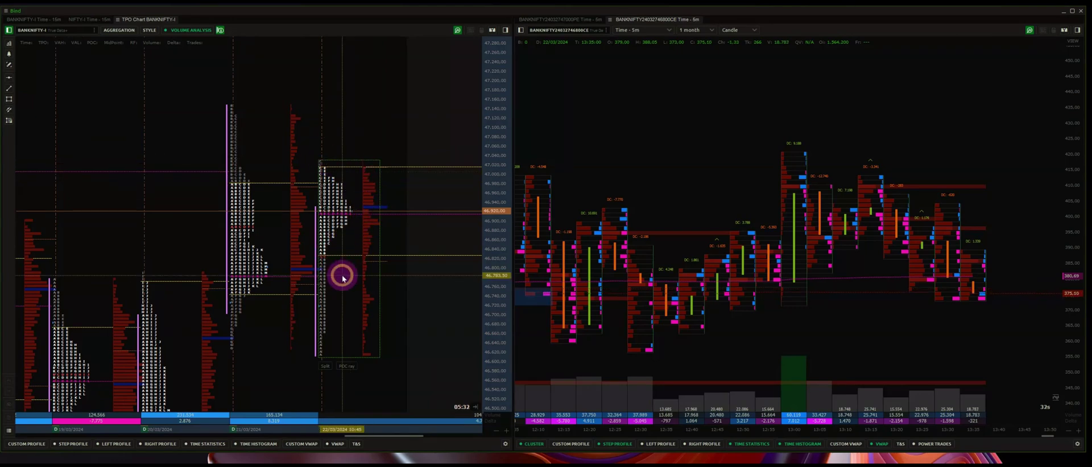
left_click(356, 239)
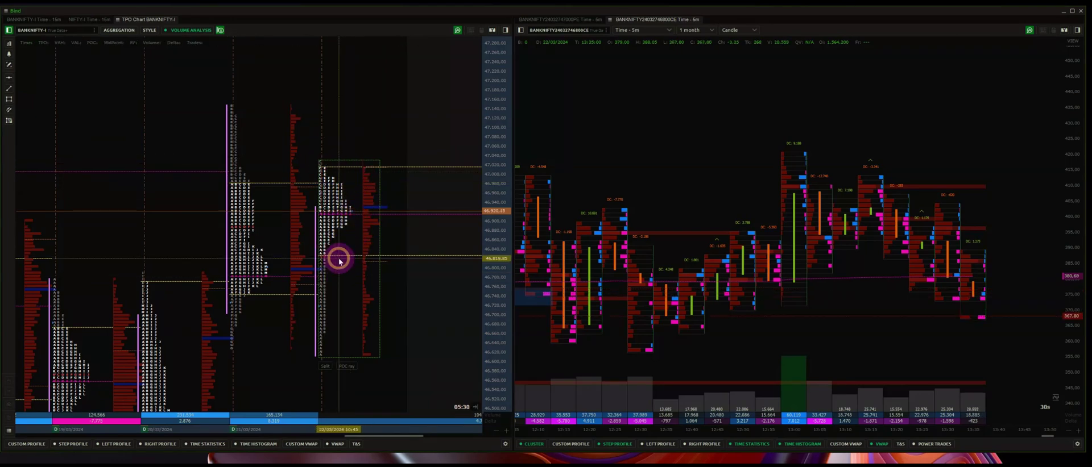
left_click(242, 347)
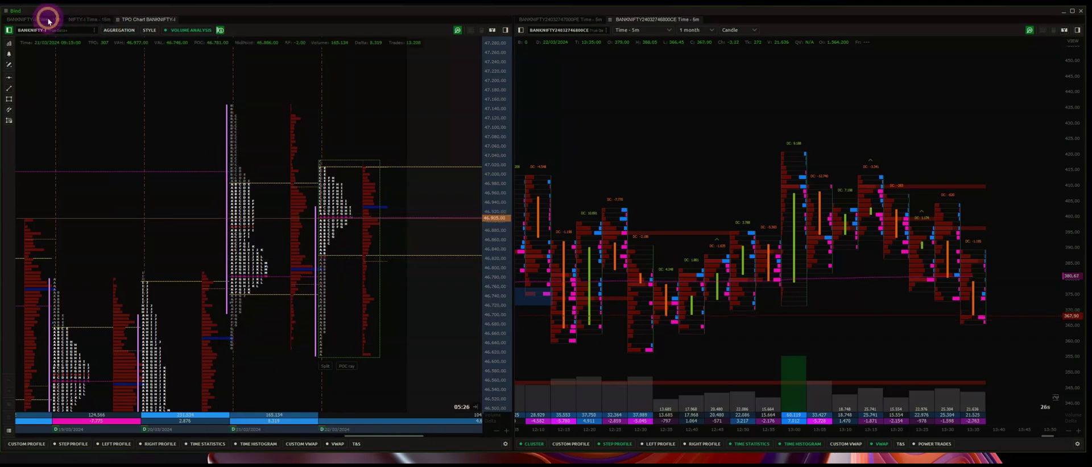
Step: Return to the 15-minute BANKNIFTY-I chart and review its latest candles alongside the 5-minute 46800CE option chart
left_click(49, 19)
left_click_drag(366, 251, 212, 257)
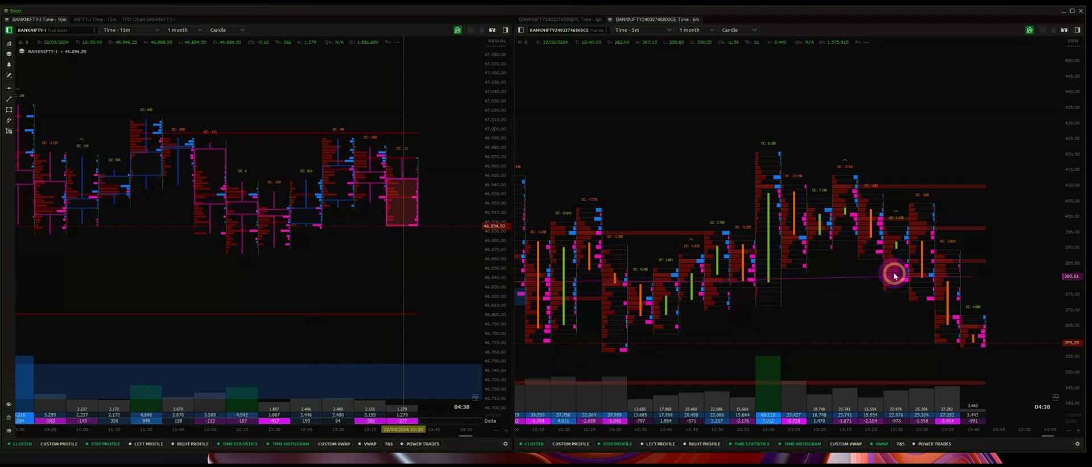
left_click_drag(879, 206, 852, 158)
Step: Show the 5-minute BANKNIFTY 47000PE option chart and examine its latest candles and the support levels below them
left_click(578, 19)
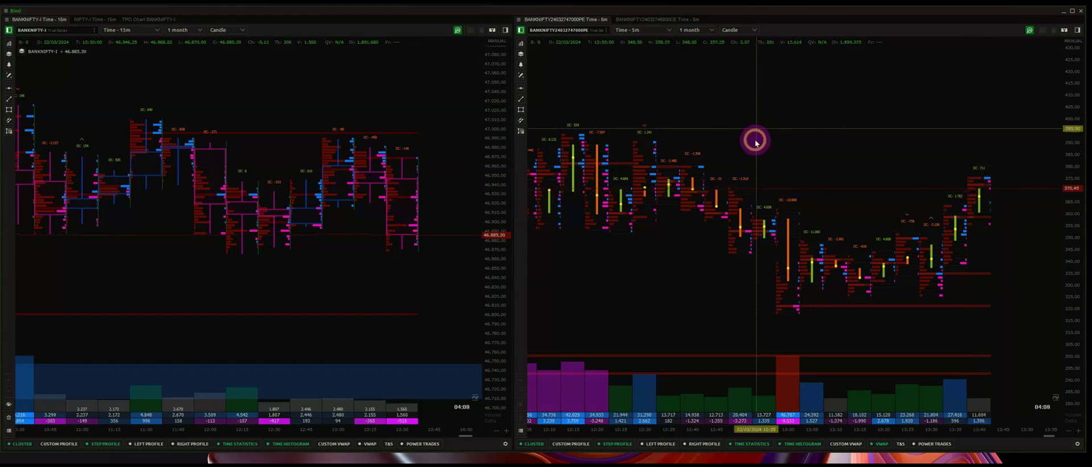
left_click(950, 192)
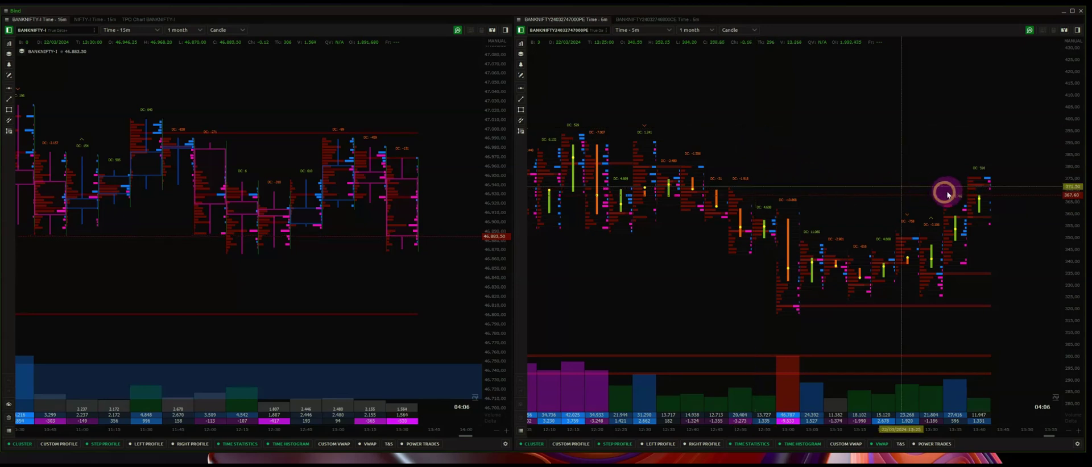
left_click(960, 183)
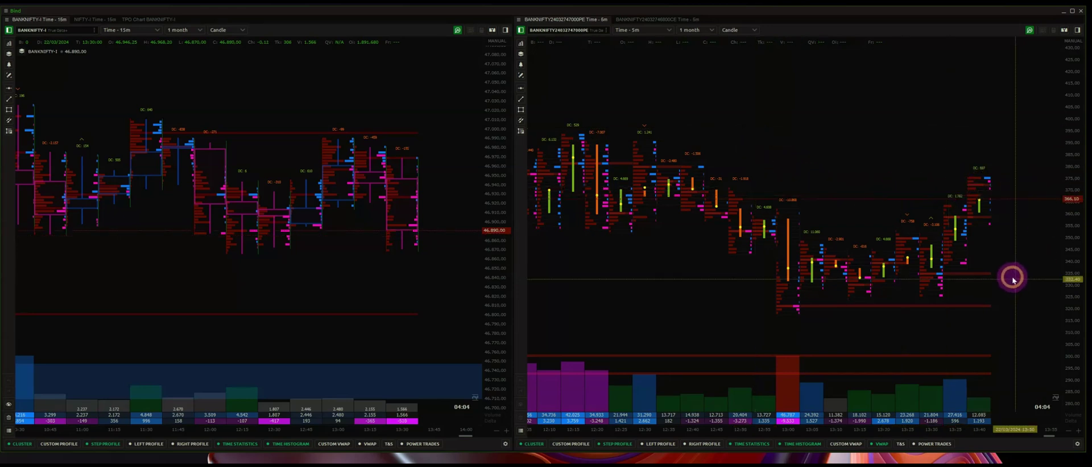
left_click(978, 264)
left_click(424, 232)
left_click(928, 226)
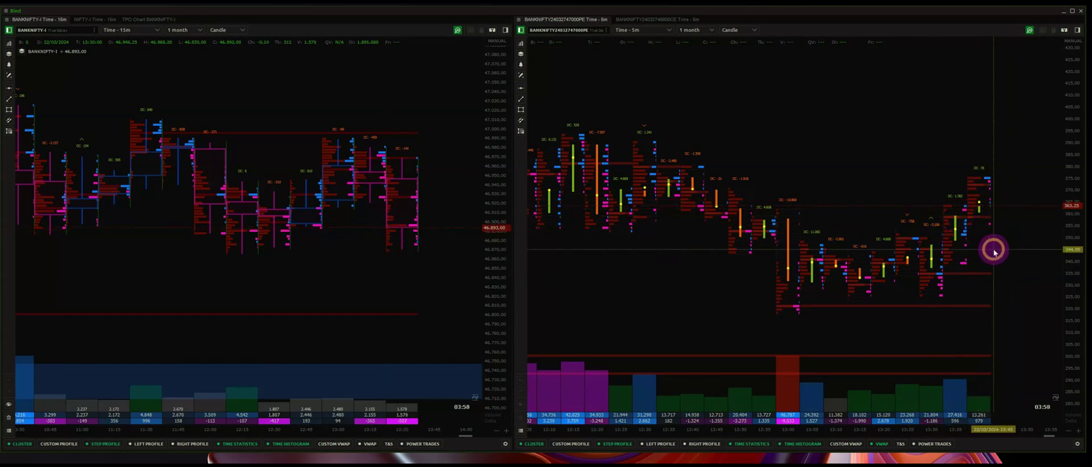
left_click(965, 231)
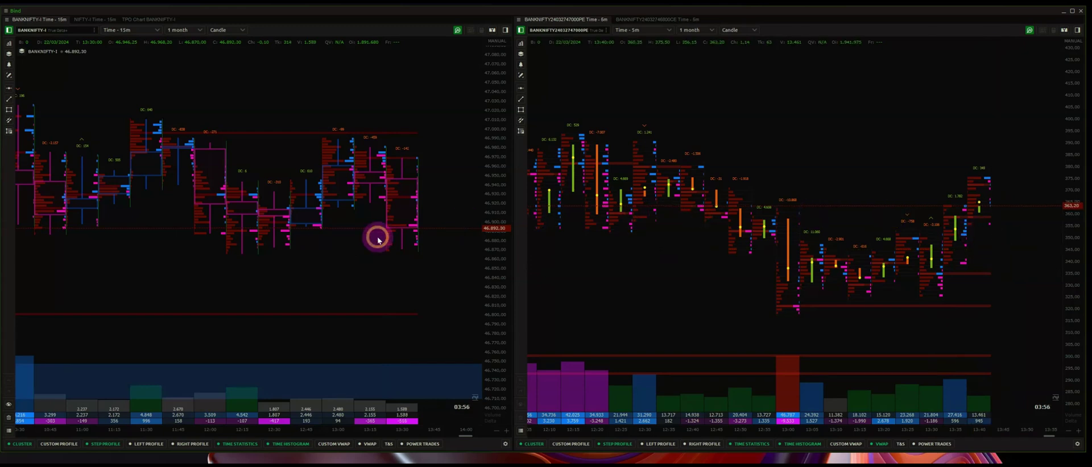
Step: Compare the latest BANKNIFTY-I 15-minute candles and their deltas with the recent rise on the 47000PE chart
left_click(373, 327)
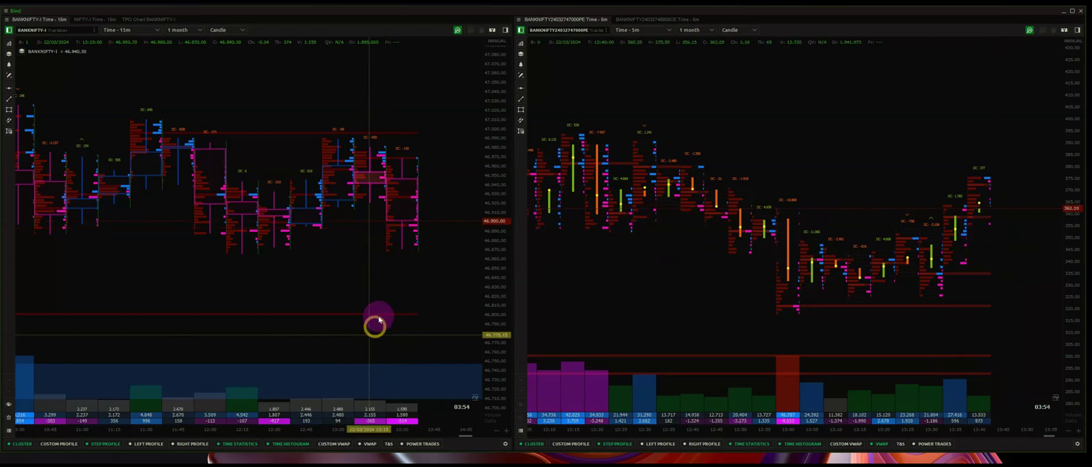
left_click(951, 216)
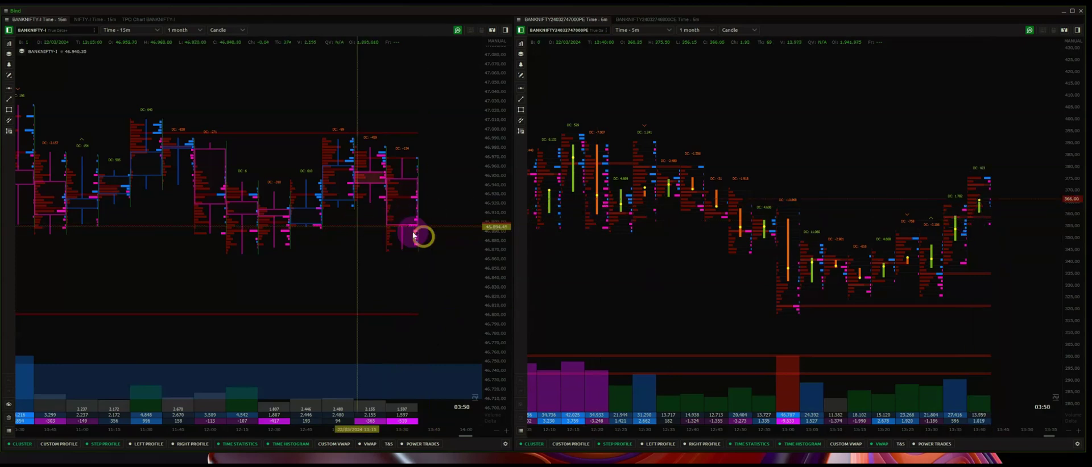
left_click(406, 260)
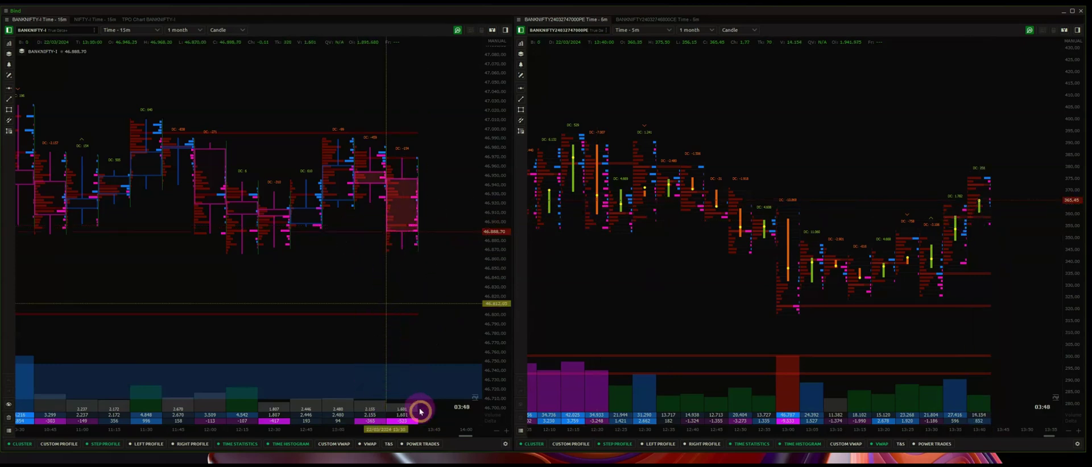
left_click(353, 302)
mouse_move(350, 293)
left_mouse_down()
mouse_move(373, 294)
mouse_move(362, 290)
left_mouse_up()
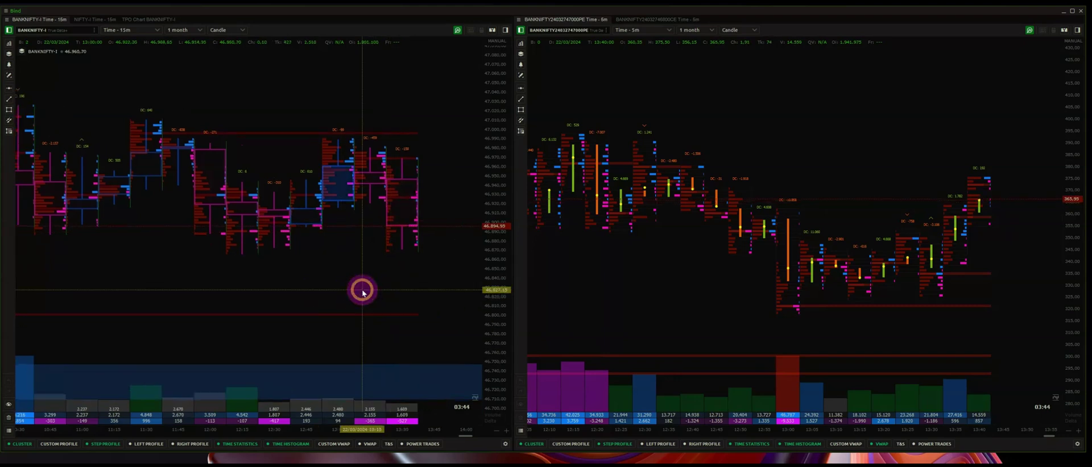
Step: Move the floating empty watchlist window over the recent candles of the BANKNIFTY-I chart
left_click(102, 137)
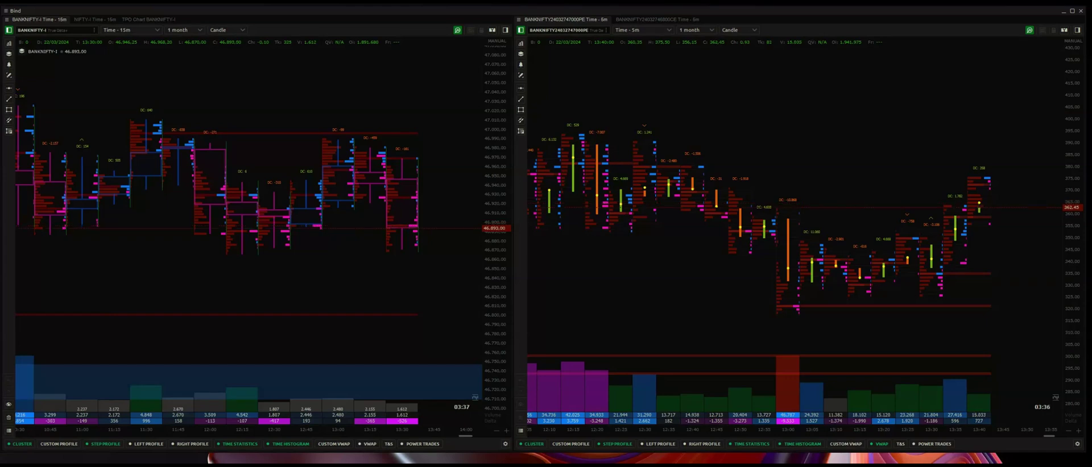
left_click_drag(126, 186, 390, 133)
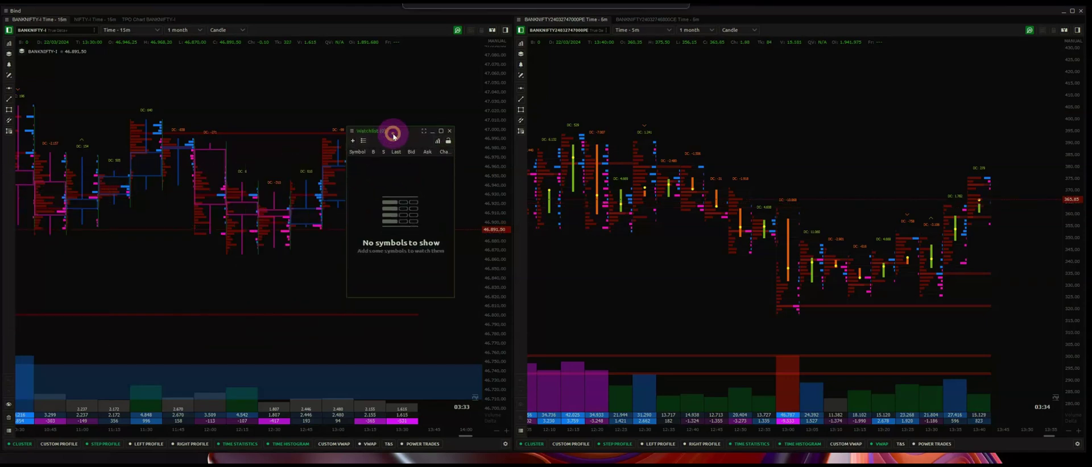
Step: Hide the Bid, Ask, Change %, B and S columns so the watchlist keeps only Symbol and Last
right_click(362, 152)
left_click(319, 178)
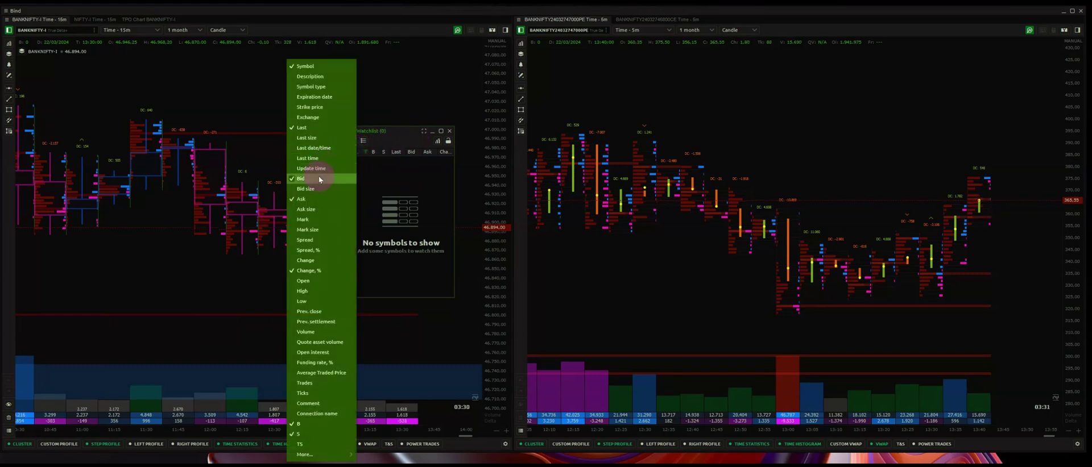
left_click(319, 201)
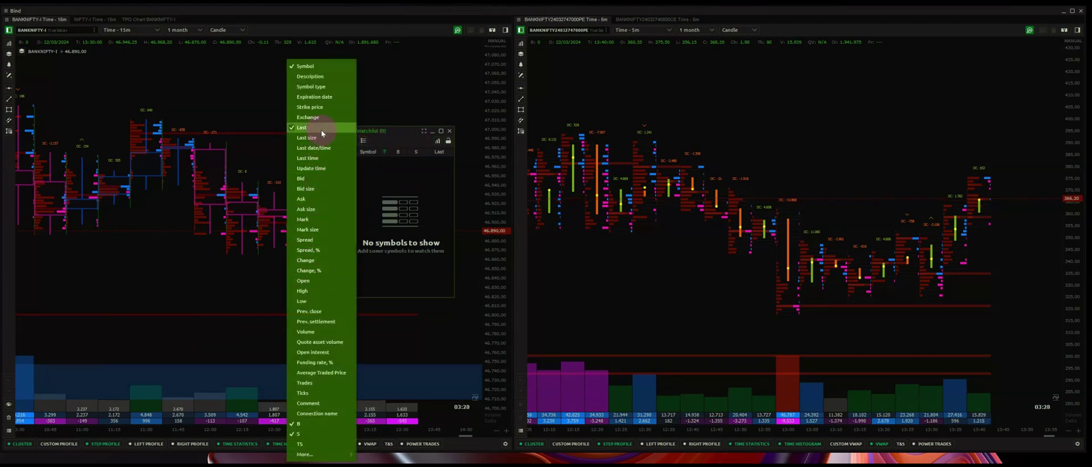
left_click(311, 425)
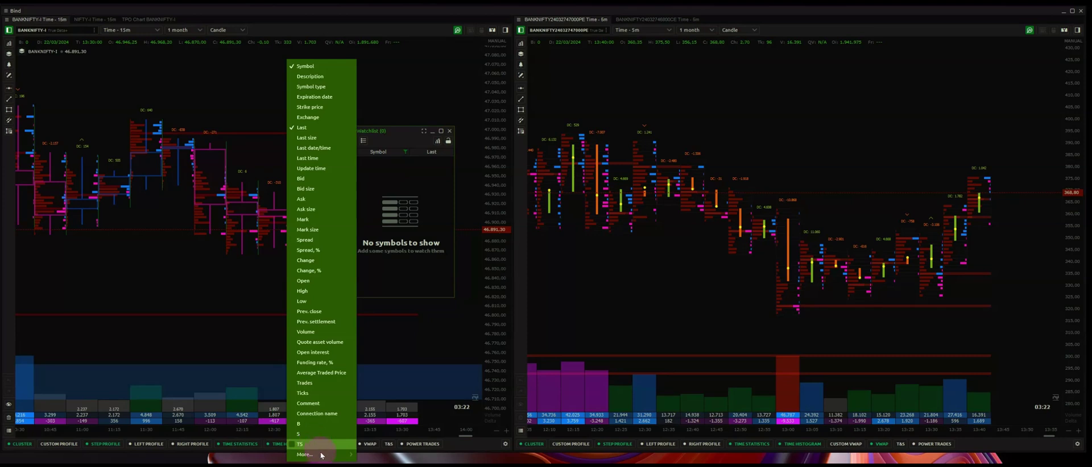
left_click(390, 297)
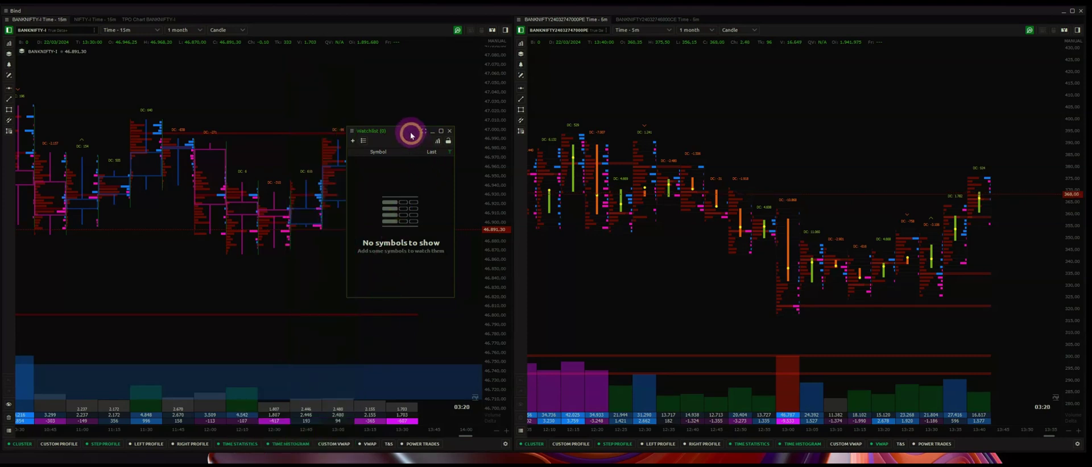
Step: Shift the watchlist window slightly and add the continuous BANKNIFTY-I future to it
left_click_drag(413, 136, 380, 137)
left_click(319, 141)
left_click(345, 157)
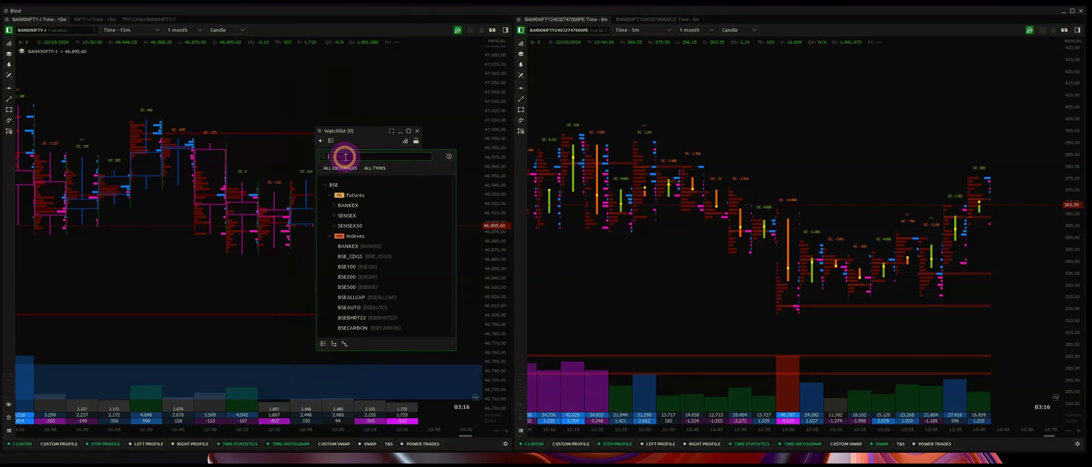
type("banknifty")
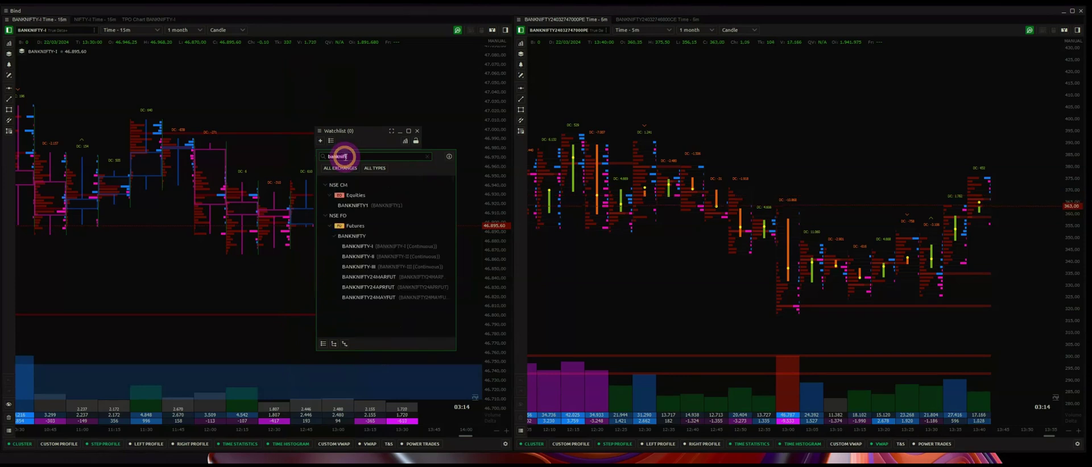
left_click(356, 247)
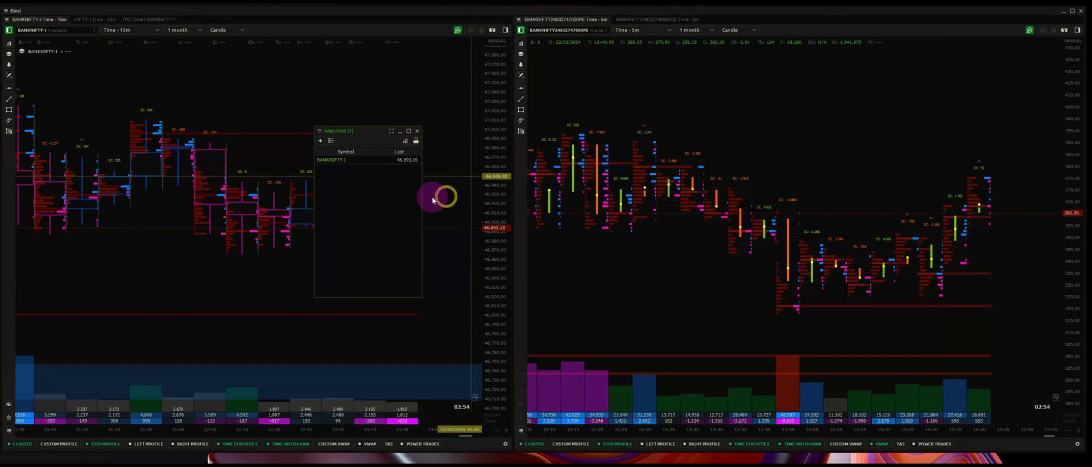
Step: Move the watchlist clear of the newest BANKNIFTY-I candles and compare them with the latest 47000PE candle
left_click_drag(373, 132, 298, 83)
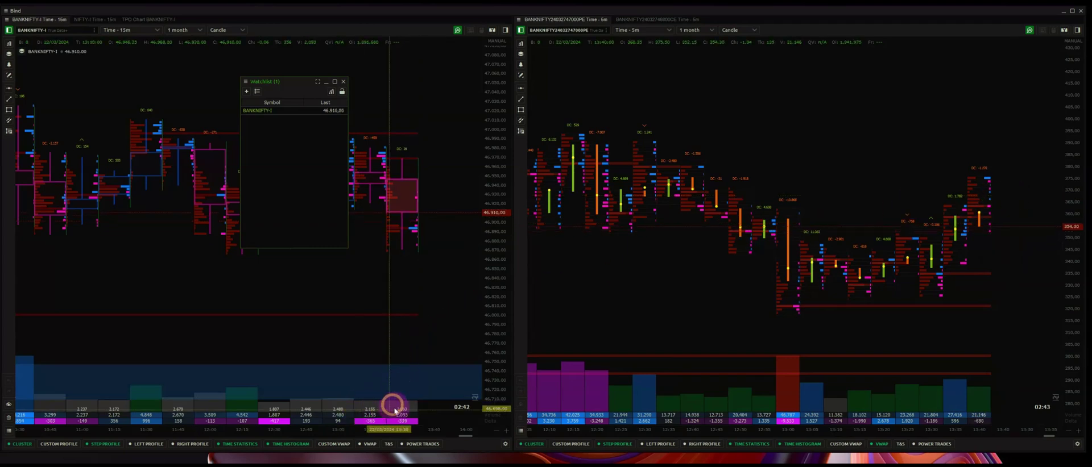
left_click(373, 143)
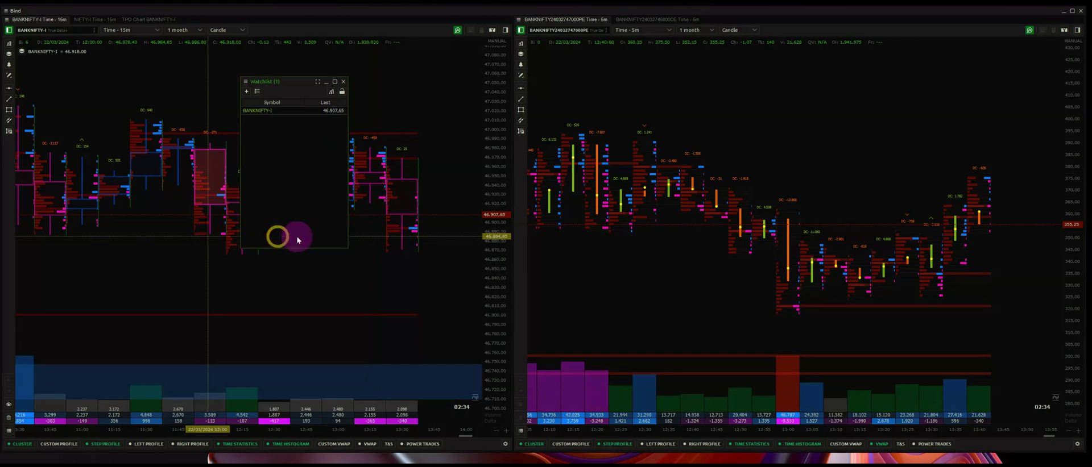
left_click(238, 243)
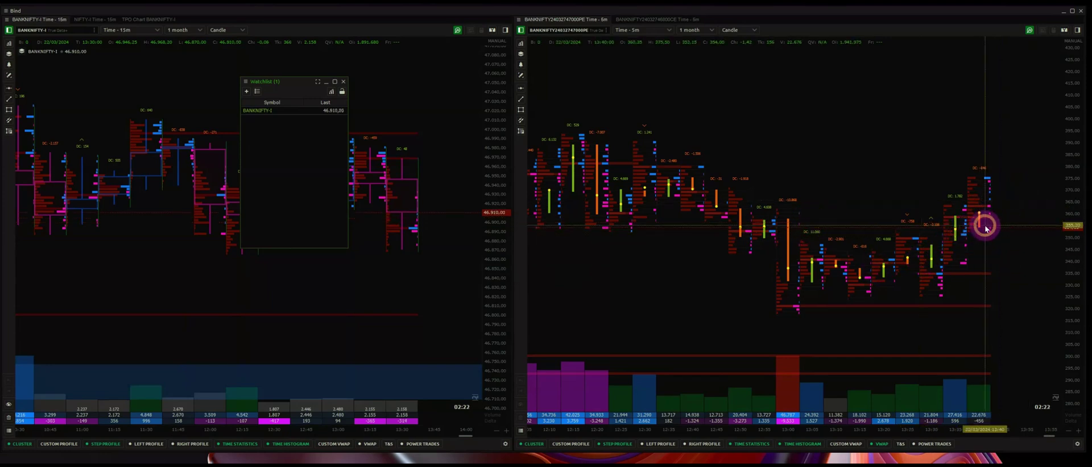
left_click(984, 226)
left_click(334, 185)
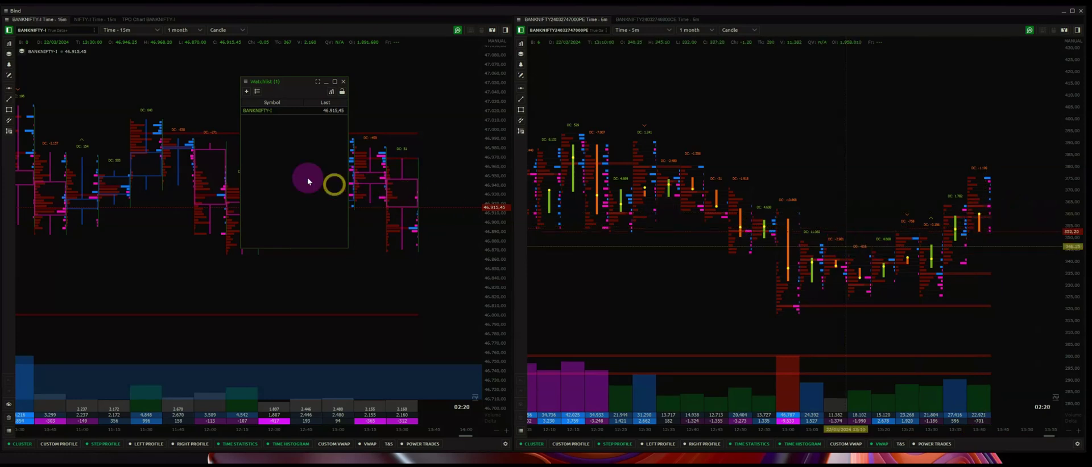
Step: Lower the watchlist window a little and add the Delta Volume Tracker indicator to it as a column
left_click_drag(293, 83, 289, 112)
left_click(260, 148)
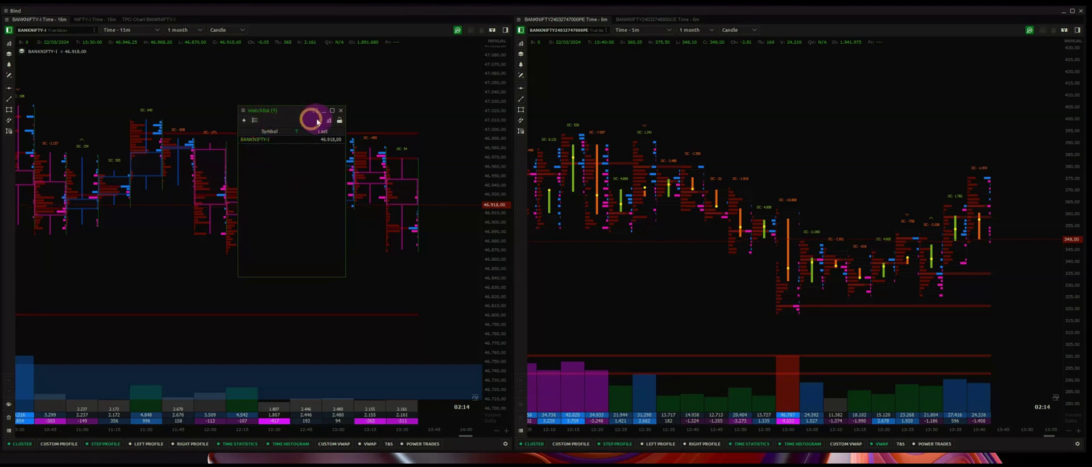
left_click(329, 121)
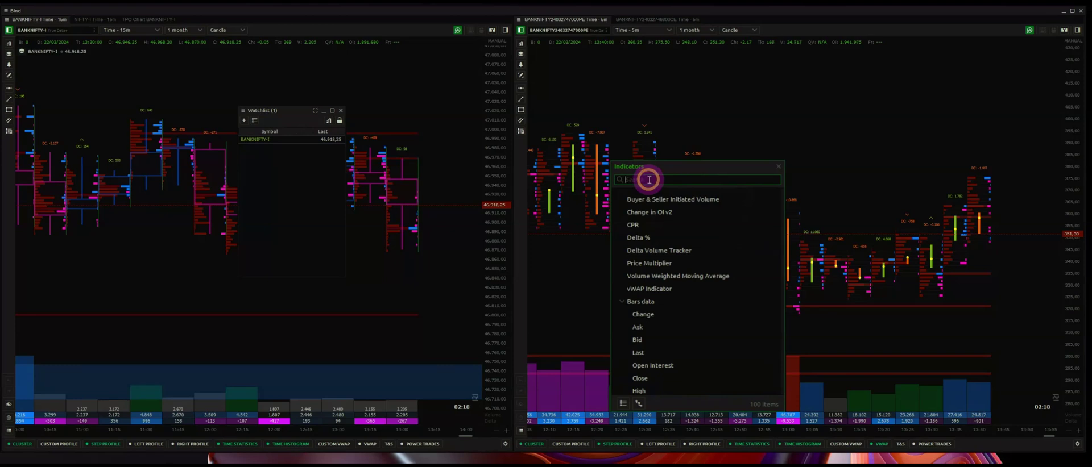
type("delta")
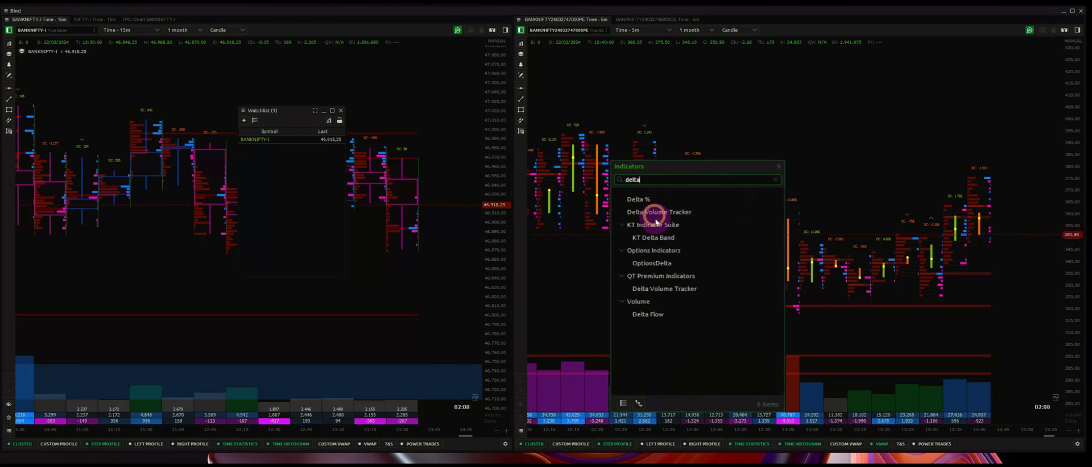
double_click(661, 217)
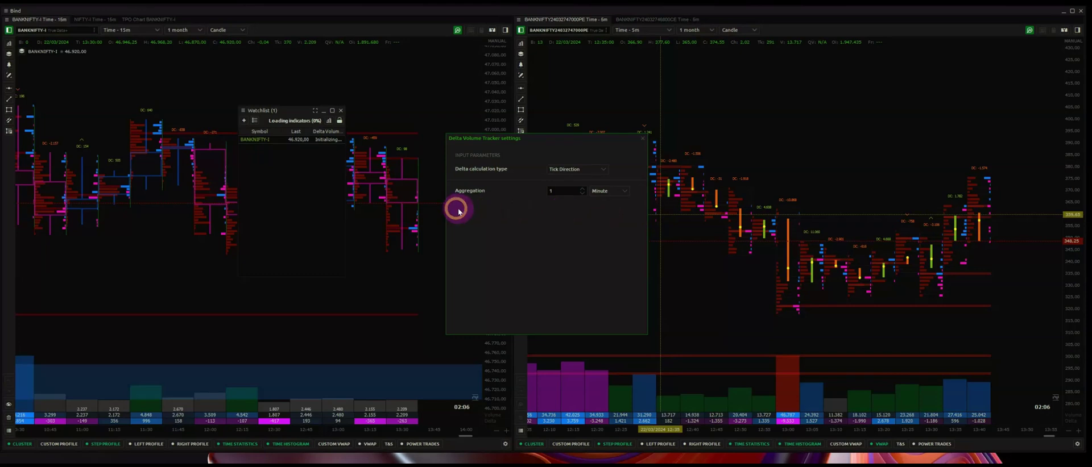
Step: Set the Delta Volume Tracker aggregation to 5 minutes, apply the change and close its settings
left_click(582, 188)
left_click(582, 188)
left_click(582, 189)
left_click(582, 189)
left_click(553, 206)
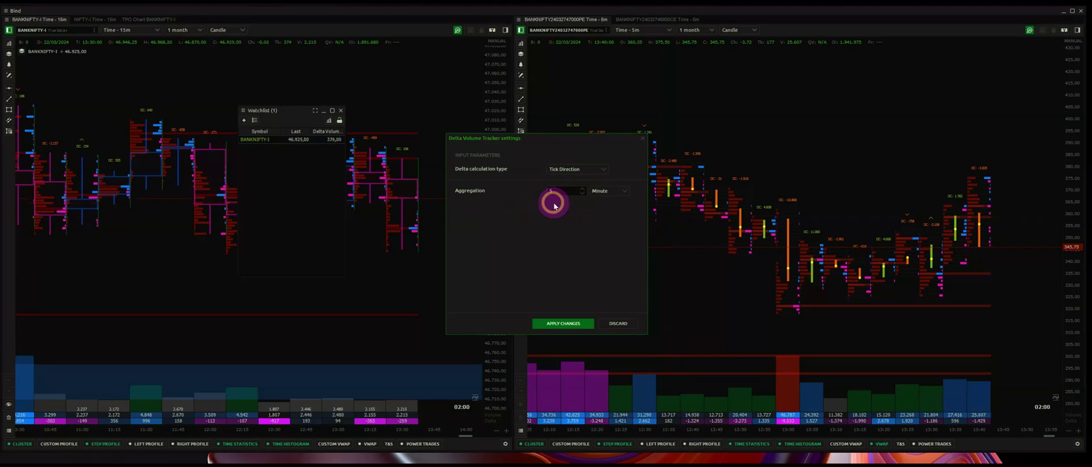
left_click(575, 309)
left_click(575, 324)
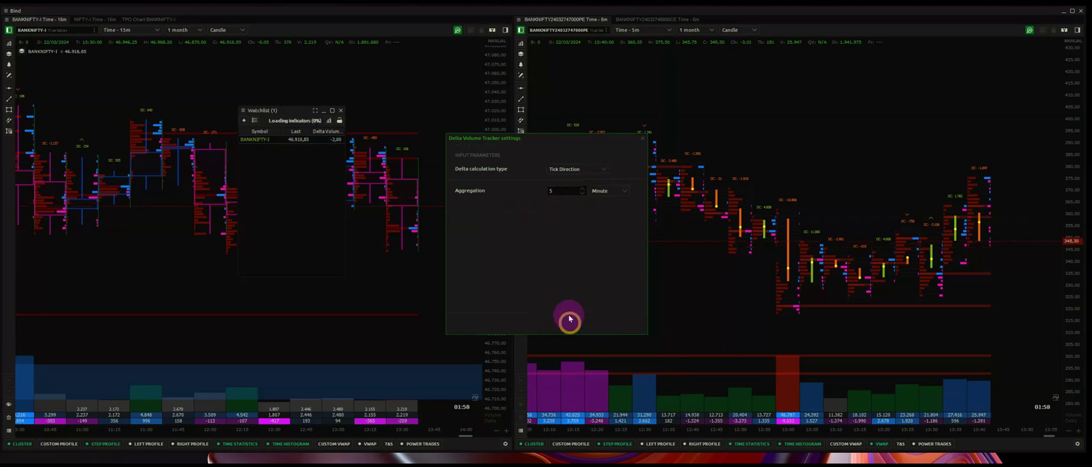
left_click(642, 138)
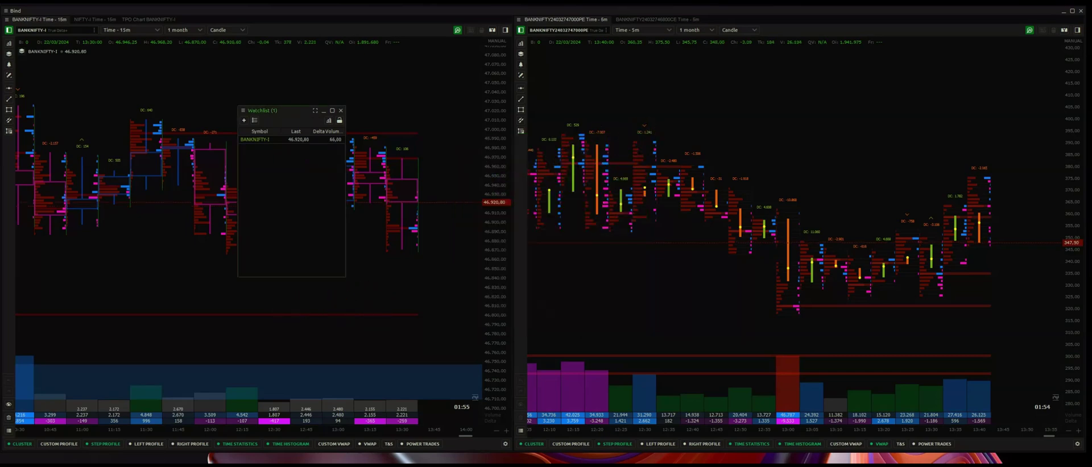
Step: Place the floating 5-minute BANKNIFTY-I chart beside the watchlist and bring its latest candles into clear view
left_click_drag(1, 171, 609, 53)
left_click_drag(294, 110, 283, 110)
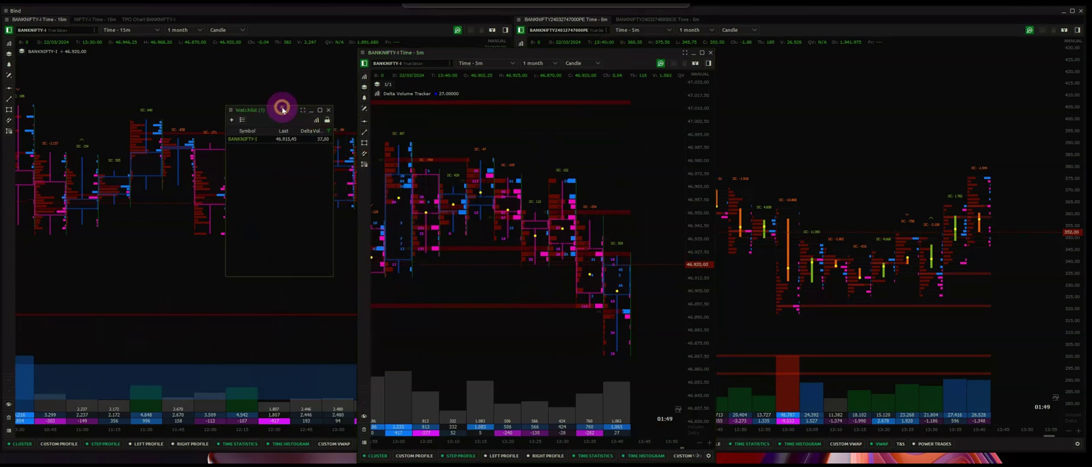
left_click(557, 314)
left_click_drag(558, 314, 561, 277)
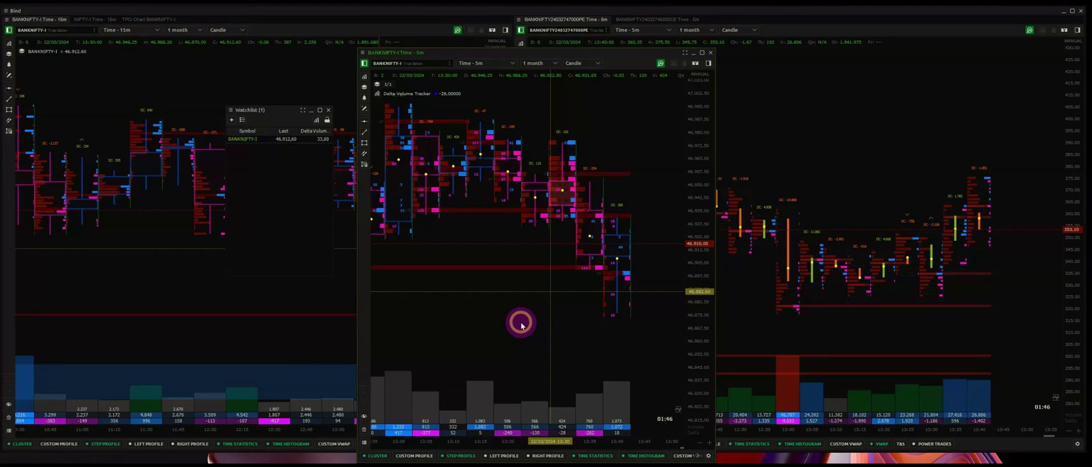
Step: Compare the deltas of the recent 5-minute BANKNIFTY-I candles with the Delta Volume Tracker value in the watchlist
left_click(614, 426)
left_click(314, 177)
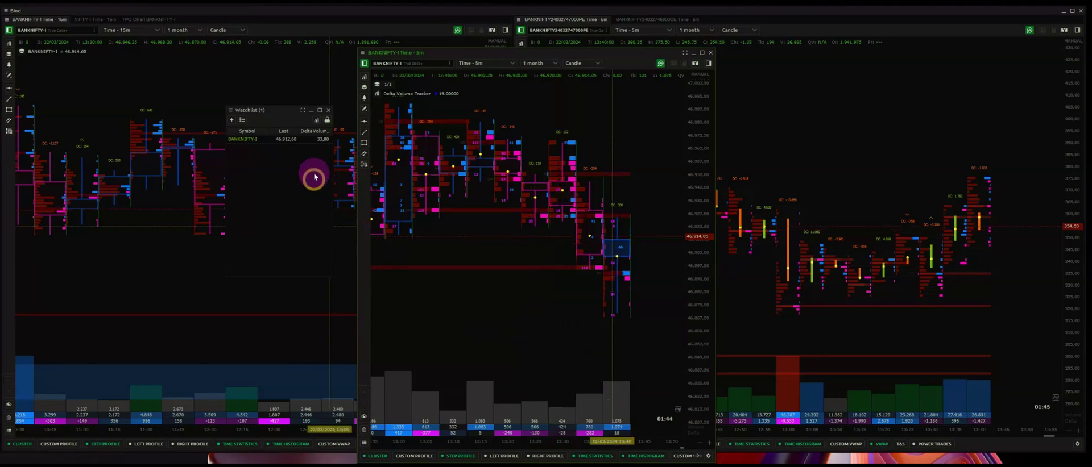
left_click(594, 404)
left_click(324, 139)
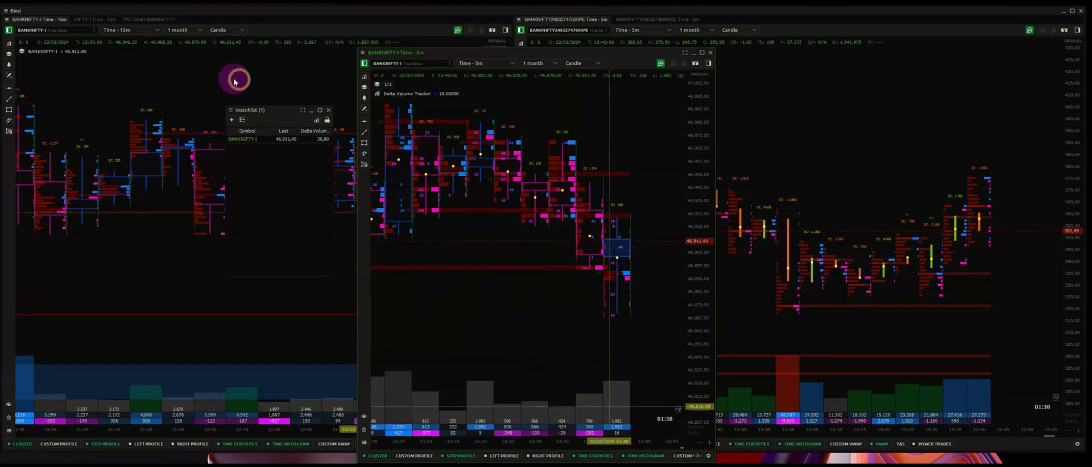
left_click(542, 363)
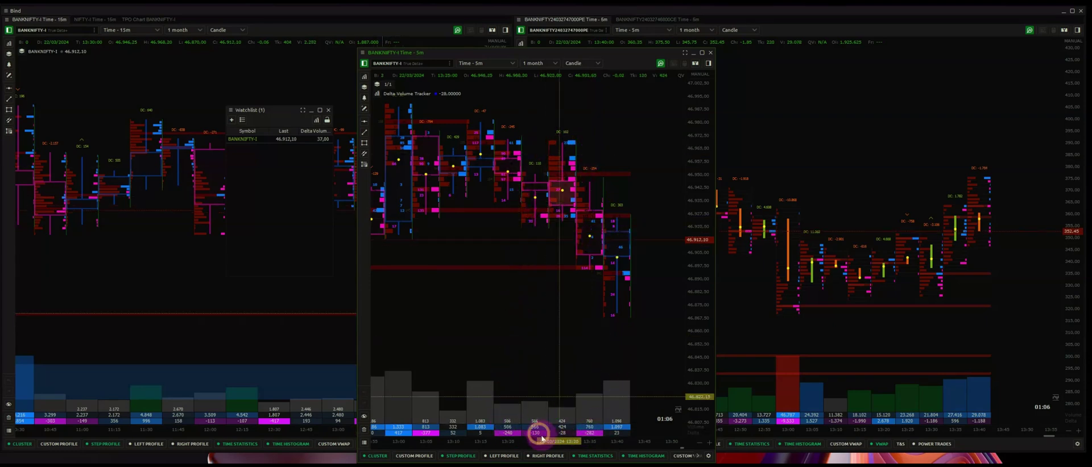
left_click(601, 225)
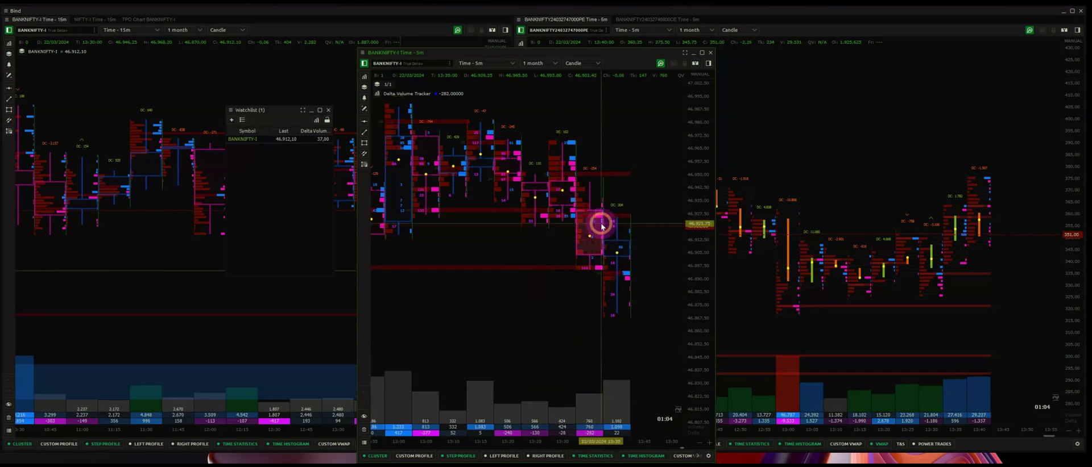
left_click(601, 238)
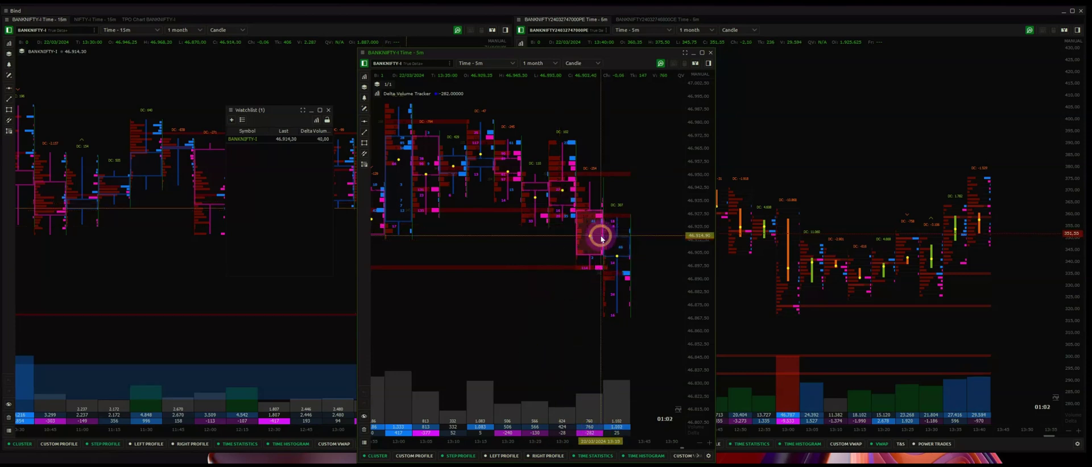
left_click(603, 380)
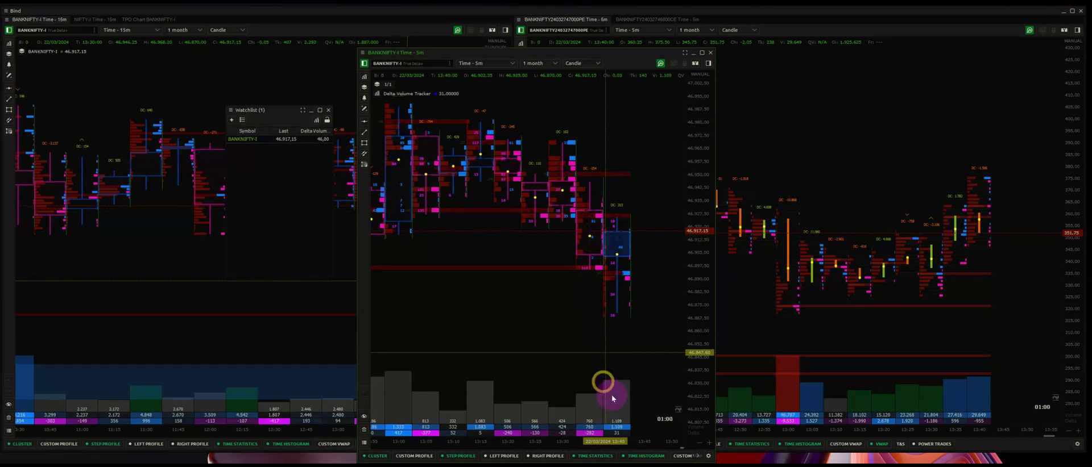
left_click(632, 276)
left_click(614, 394)
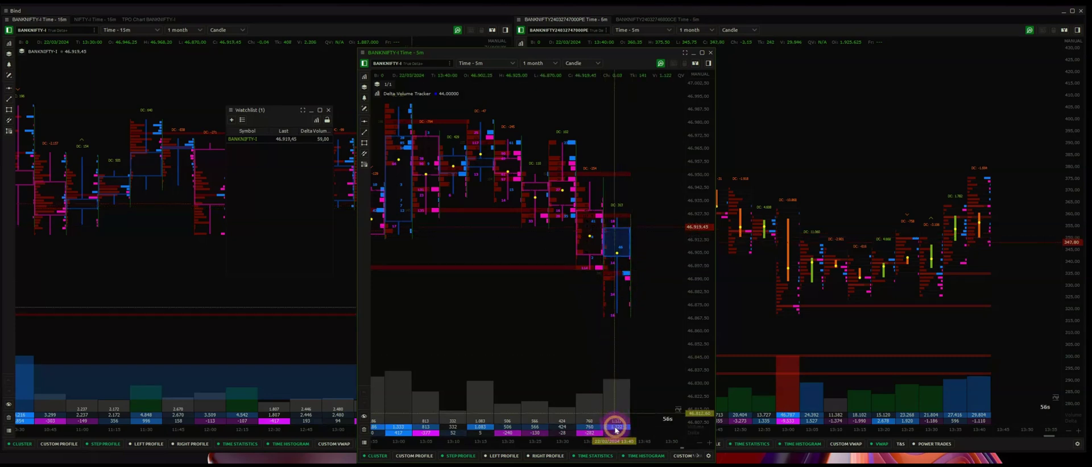
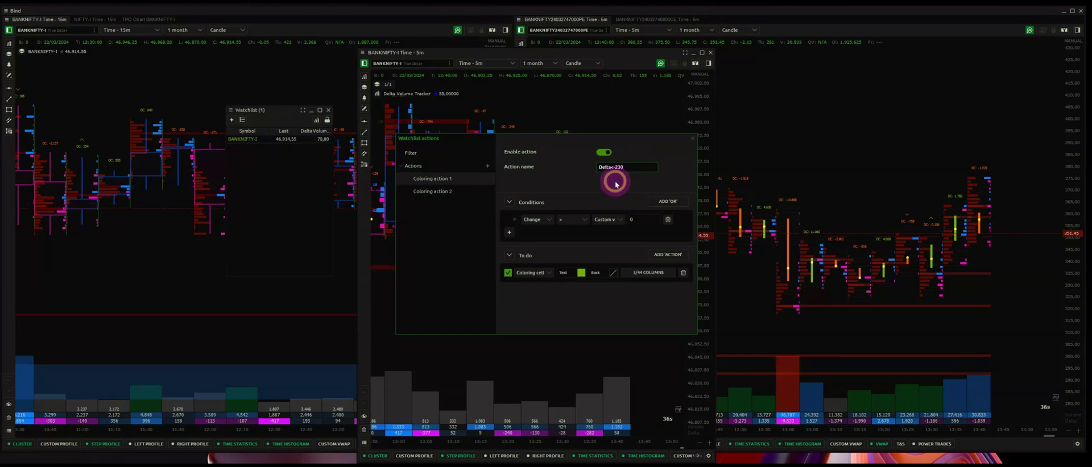
Step: Set the condition of Coloring action 1 to Delta Volume Tracker less than or equal to -230
left_click(543, 219)
scroll(535, 387, "down", 2)
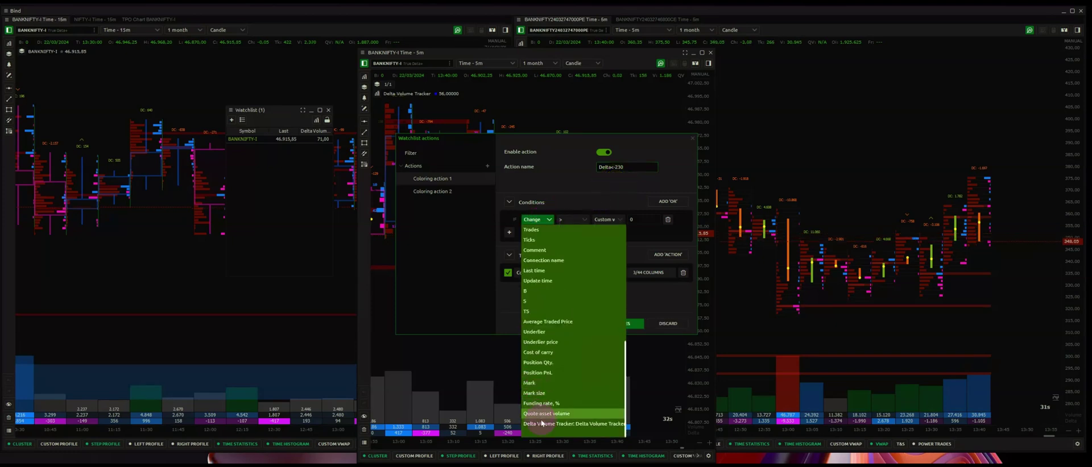
left_click(540, 420)
left_click(572, 220)
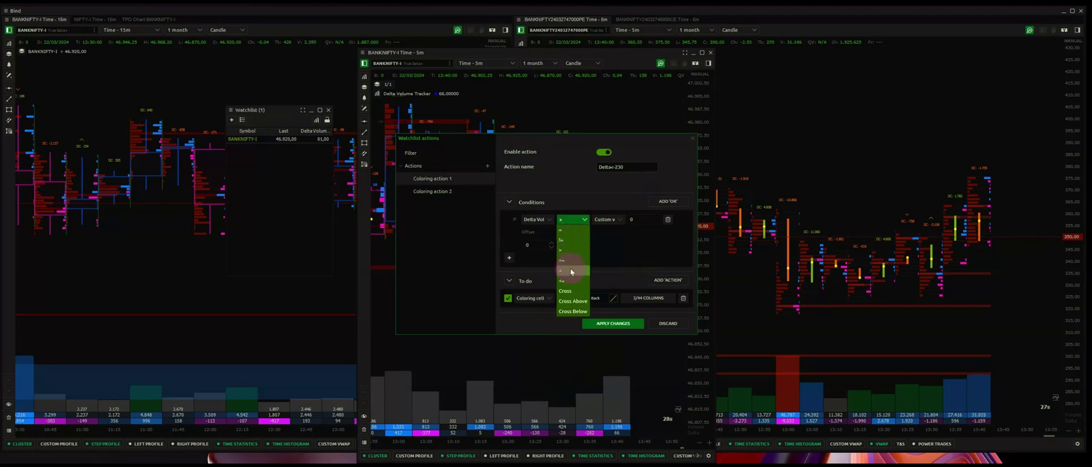
left_click(571, 281)
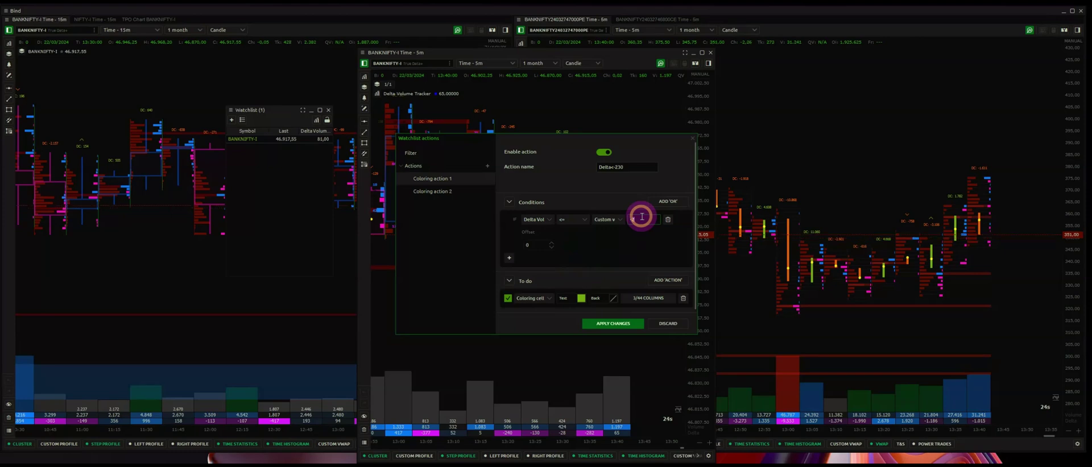
left_click(557, 251)
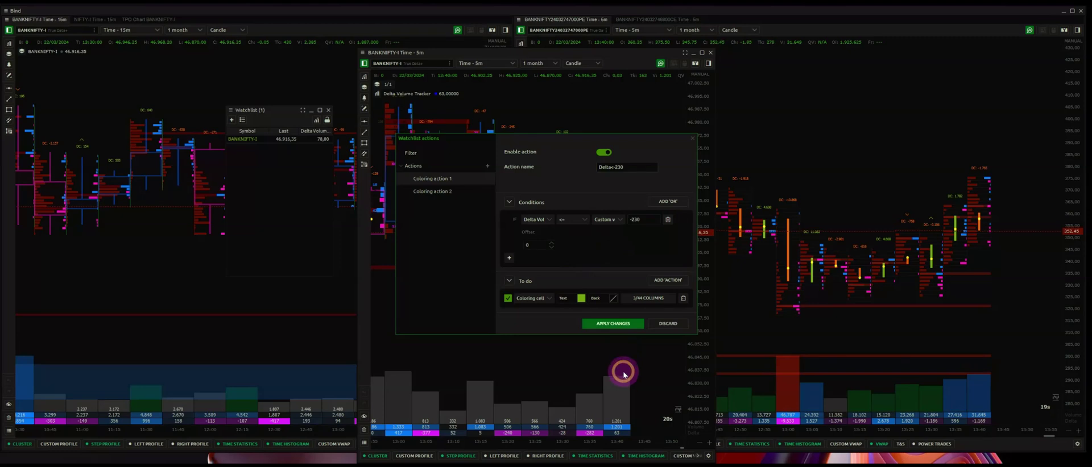
left_click(539, 255)
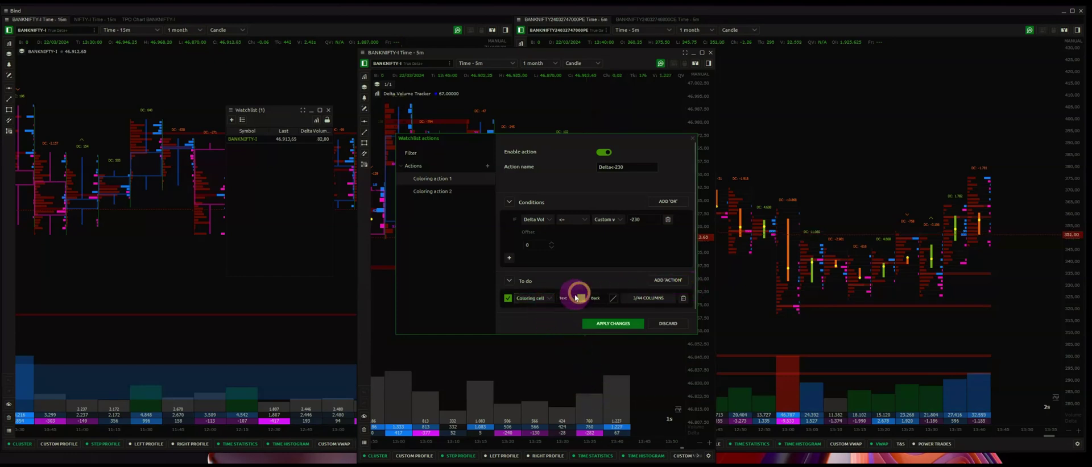
Step: Make Coloring action 1 color the whole row with black text on a magenta background, and apply the changes
left_click(544, 301)
left_click(546, 306)
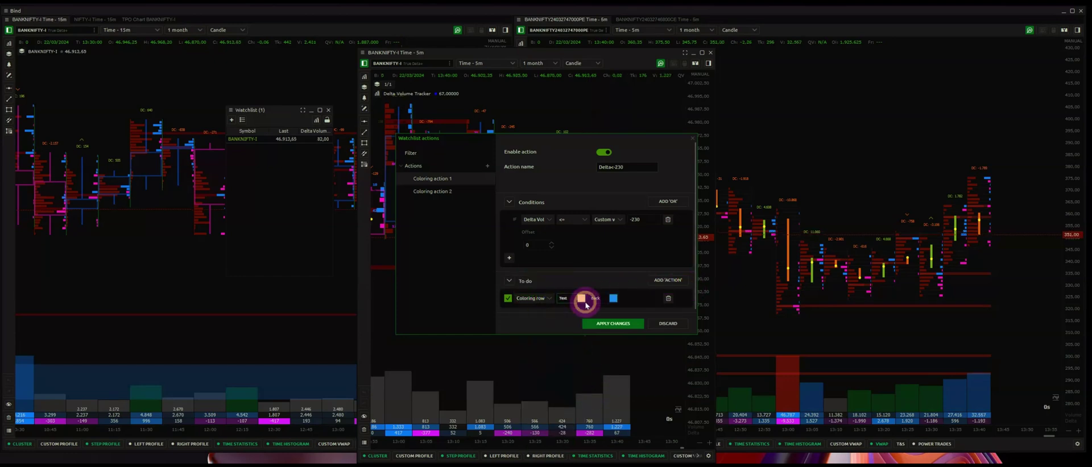
left_click(583, 298)
left_click(591, 296)
left_click(595, 280)
left_click(613, 298)
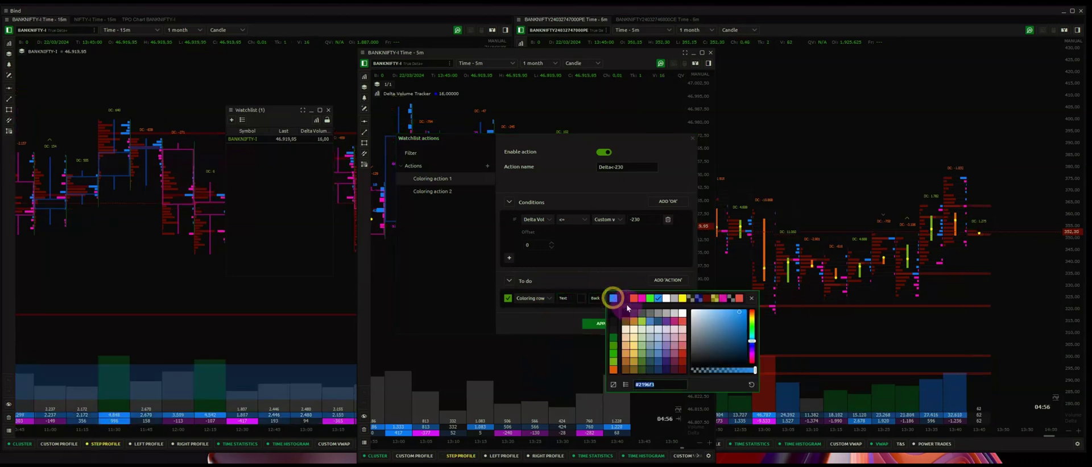
left_click(642, 298)
left_click(596, 277)
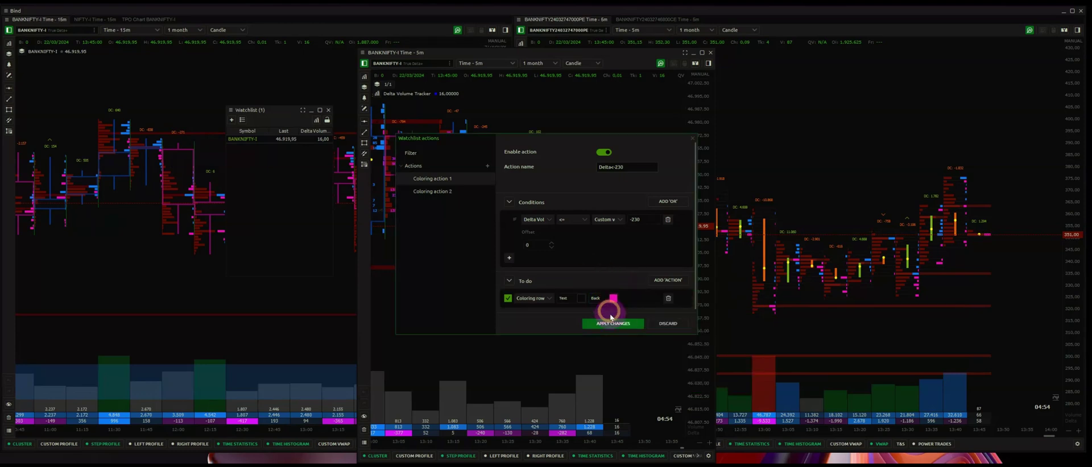
left_click(608, 323)
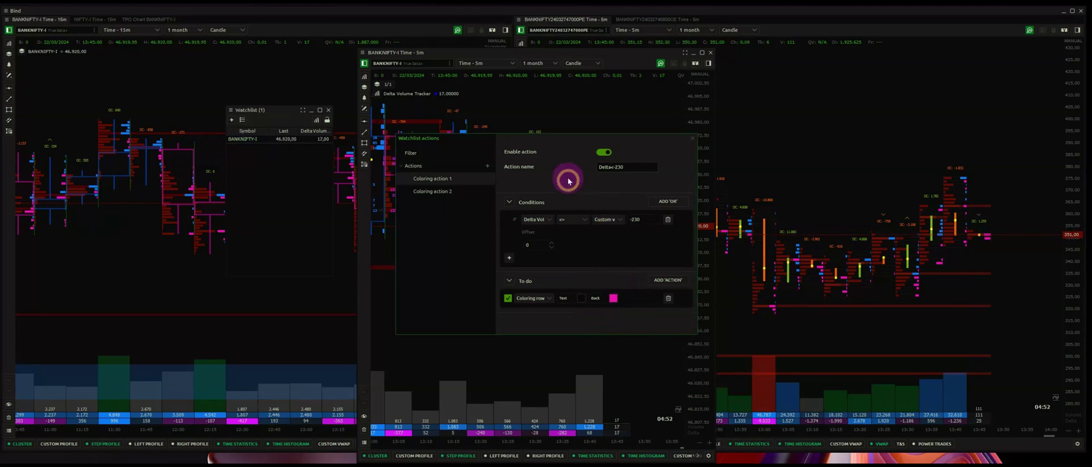
left_click_drag(567, 145, 535, 146)
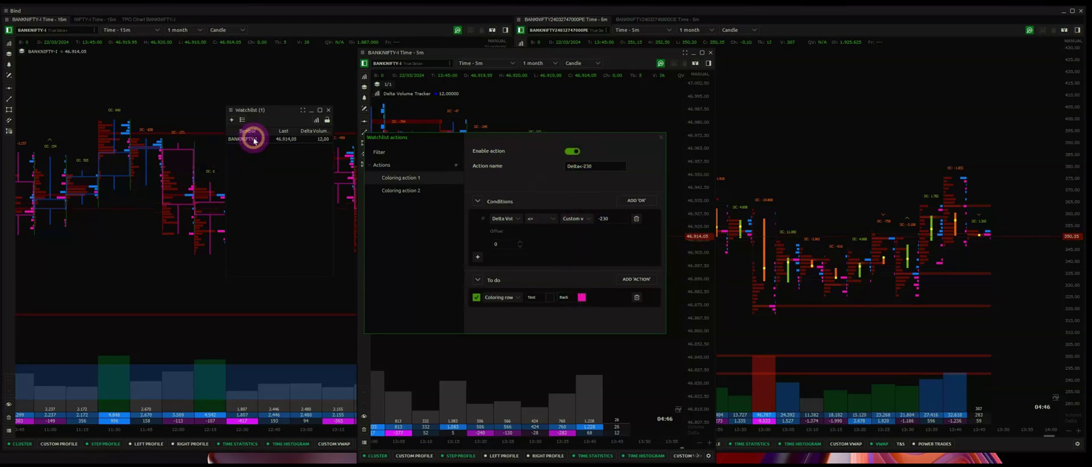
Step: Rename Coloring action 2 as Delta<-50 and set its condition to Delta Volume Tracker less than or equal to -50
left_click(399, 191)
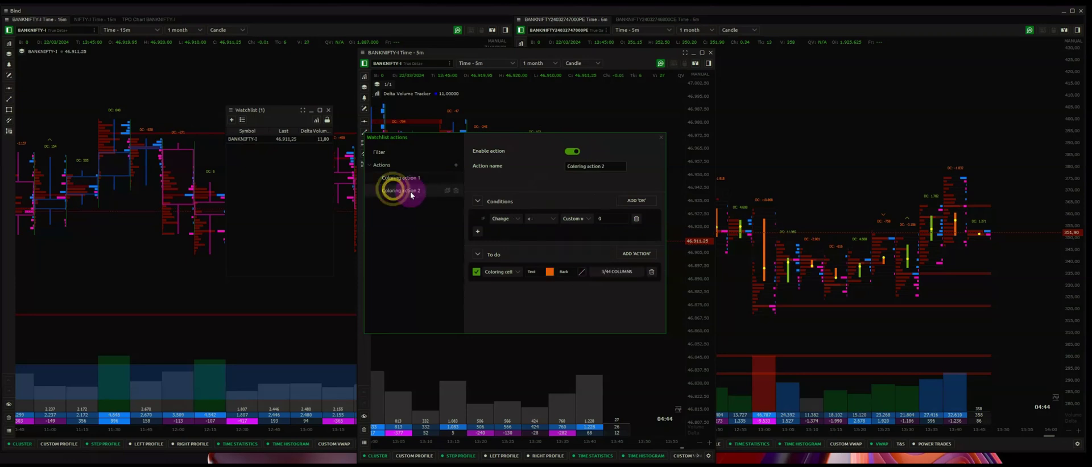
left_click(604, 166)
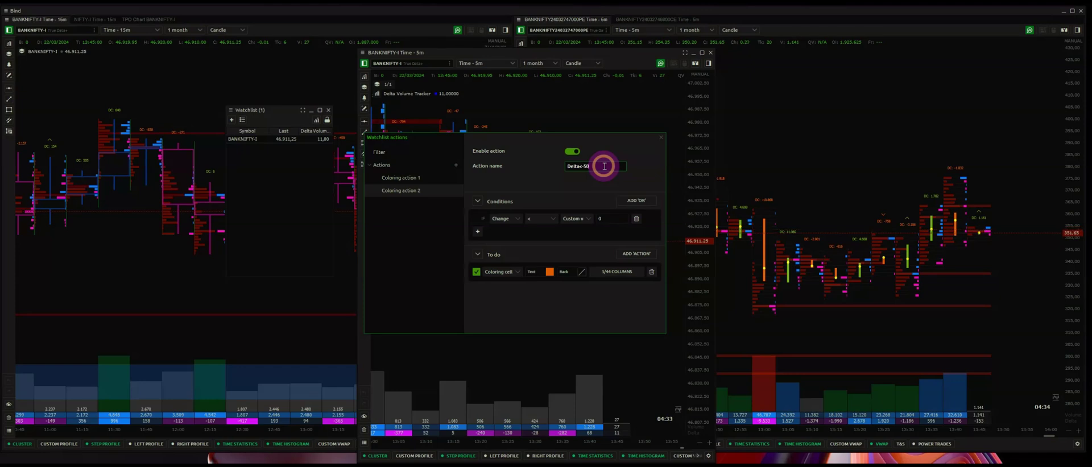
left_click(516, 219)
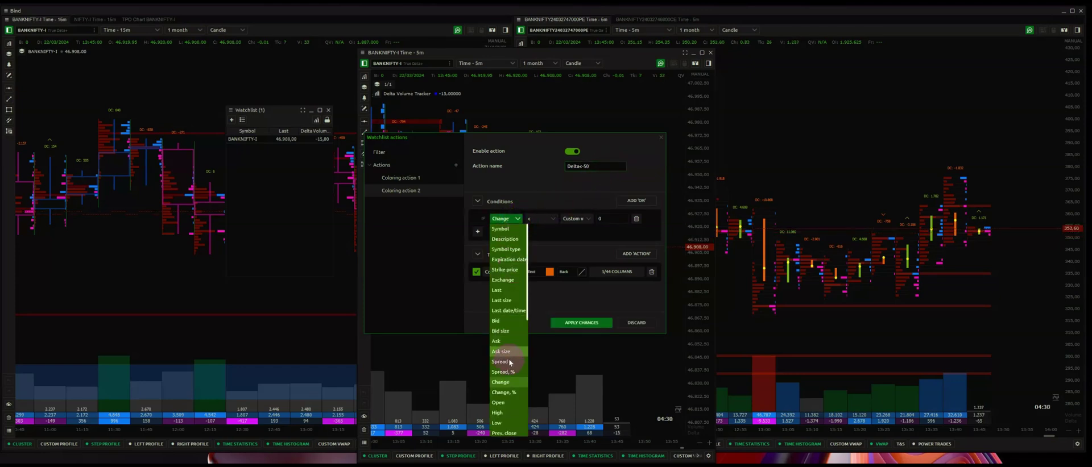
scroll(505, 424, "down", 10)
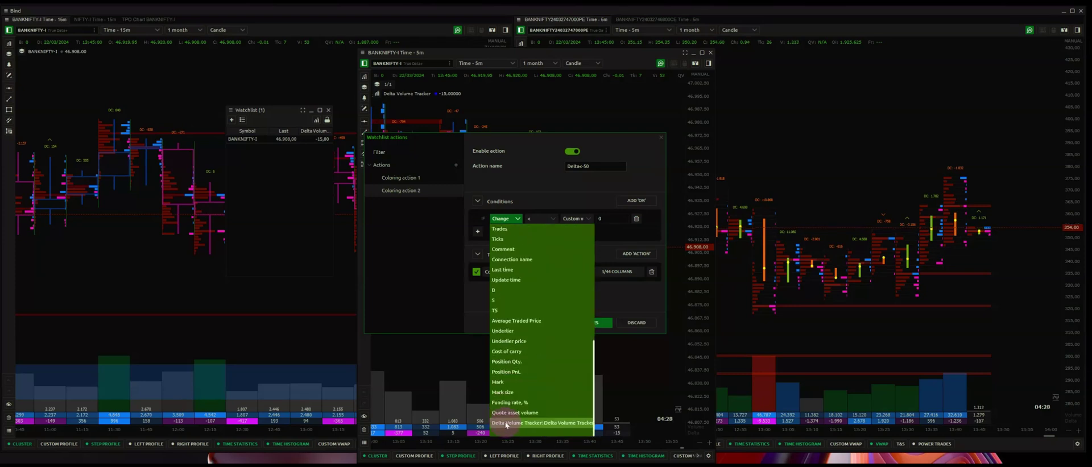
left_click(505, 424)
left_click(547, 220)
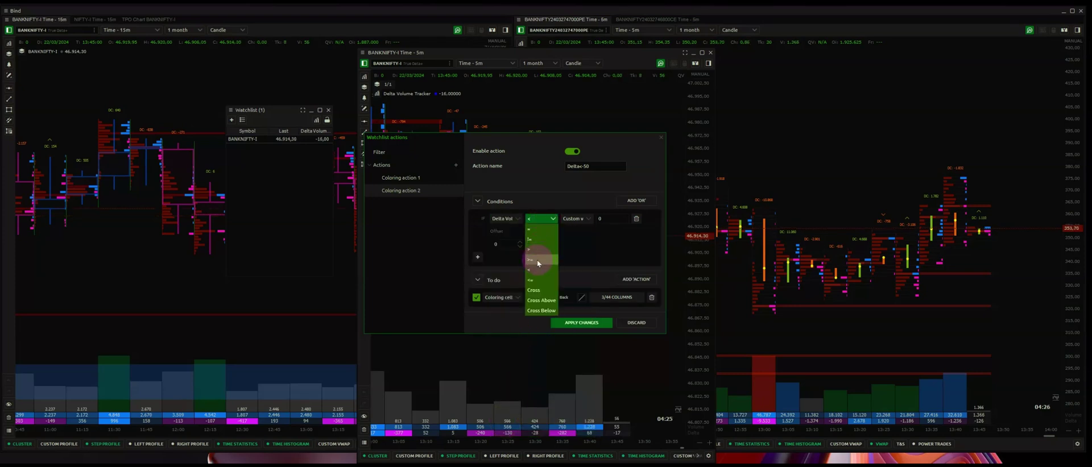
left_click(531, 280)
left_click(602, 218)
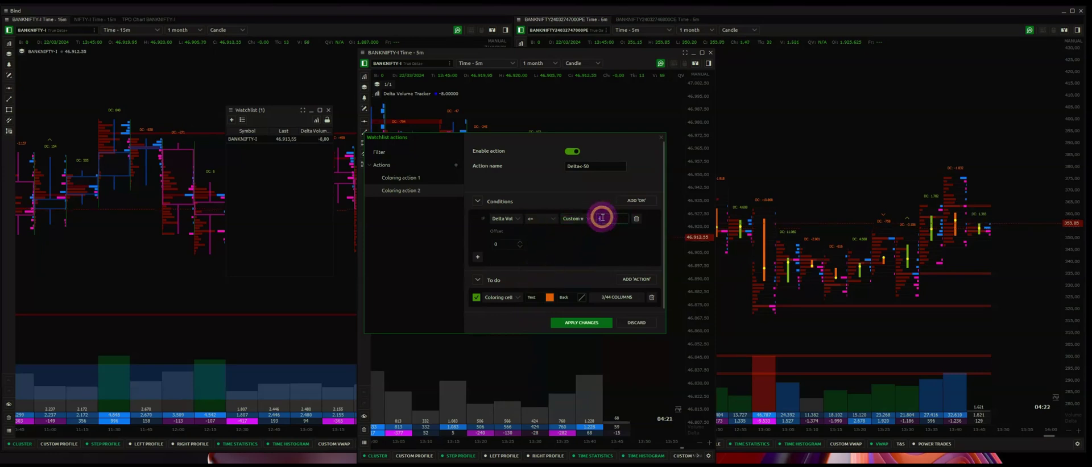
type("-50")
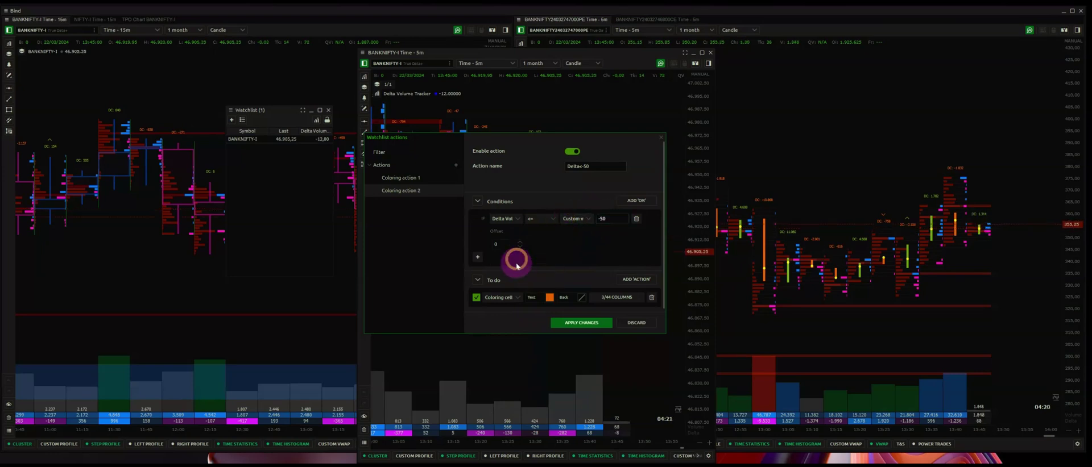
Step: Give the Delta<-50 action's cell coloring a black background, apply the changes and close the watchlist actions
left_click(507, 297)
left_click(508, 300)
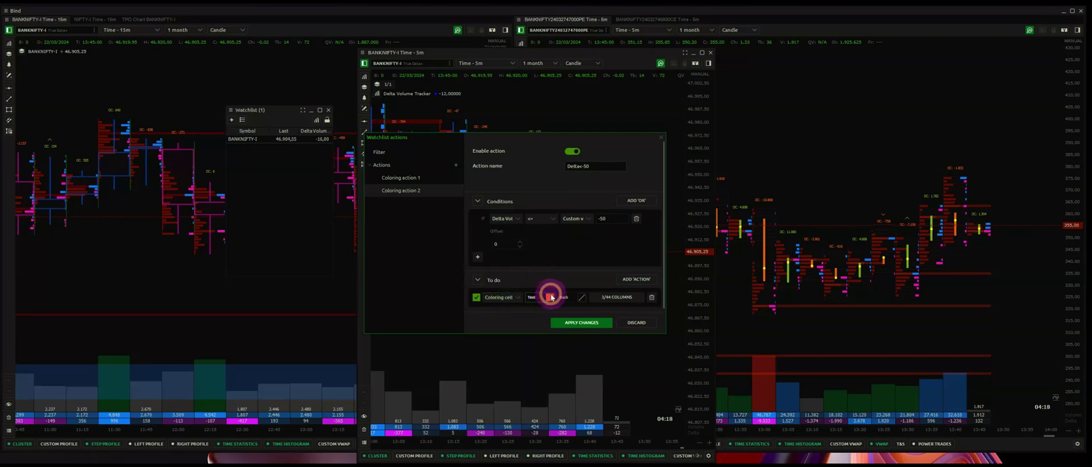
left_click(583, 300)
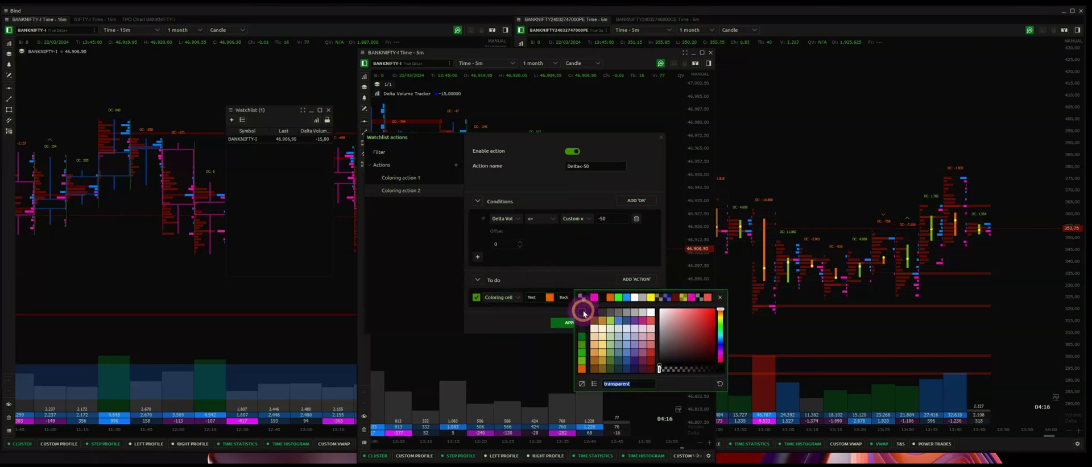
left_click(569, 282)
left_click(583, 322)
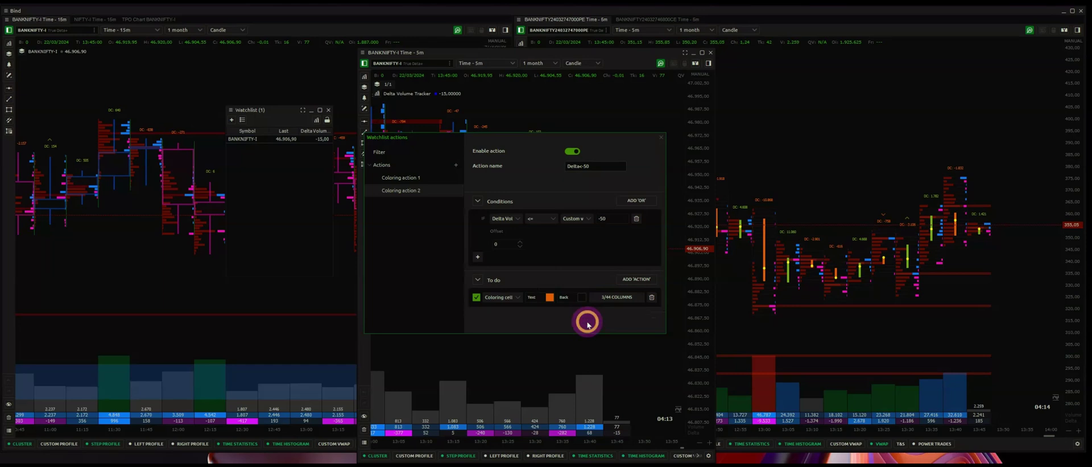
left_click(661, 137)
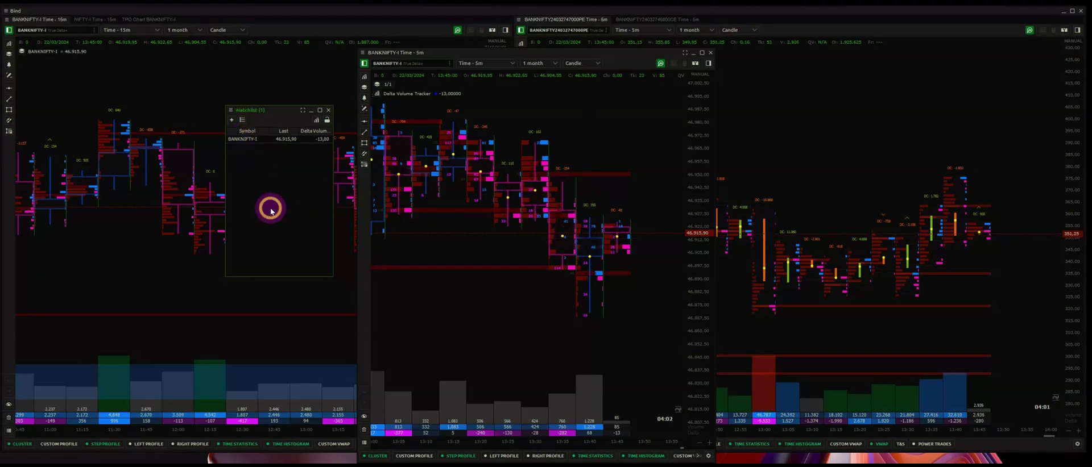
Step: Reopen the watchlist's action setup and add a new action named Delta>50
left_click(230, 111)
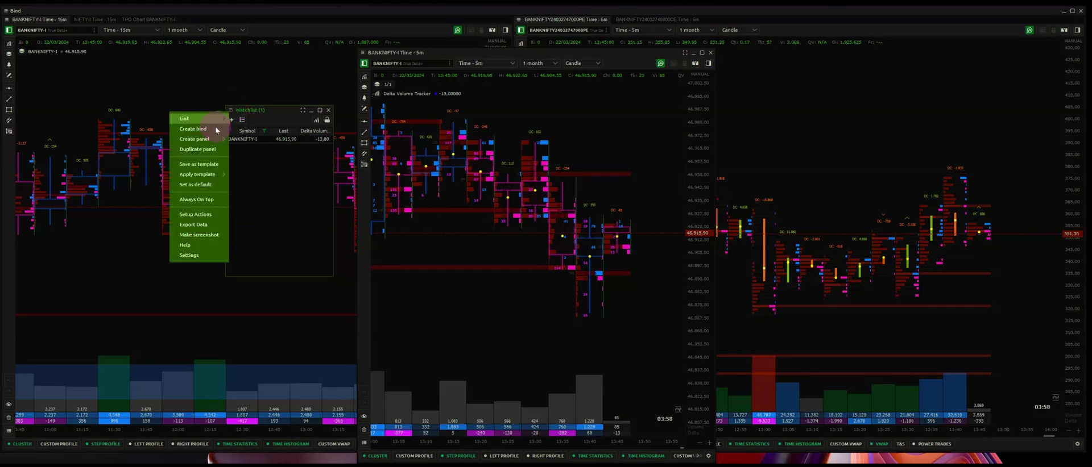
left_click(199, 215)
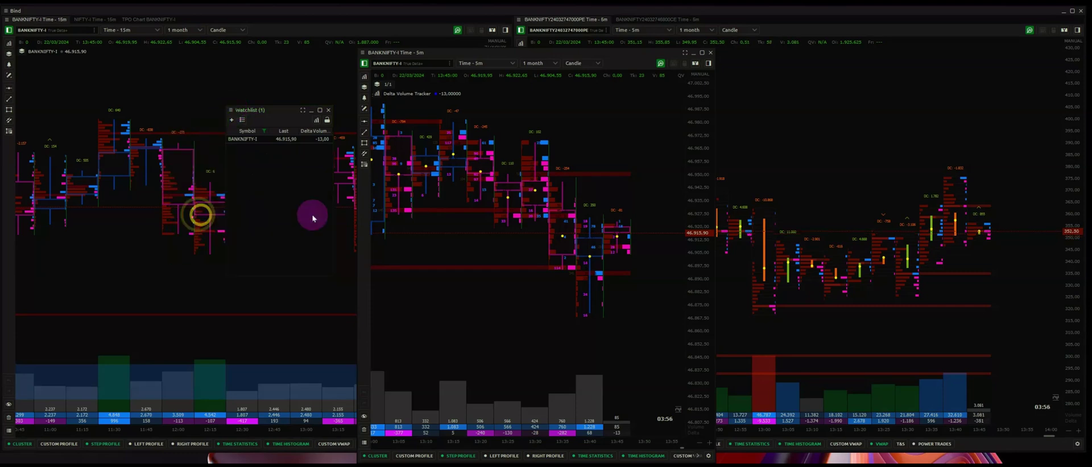
left_click(475, 176)
left_click(514, 162)
left_click(434, 175)
left_click(476, 174)
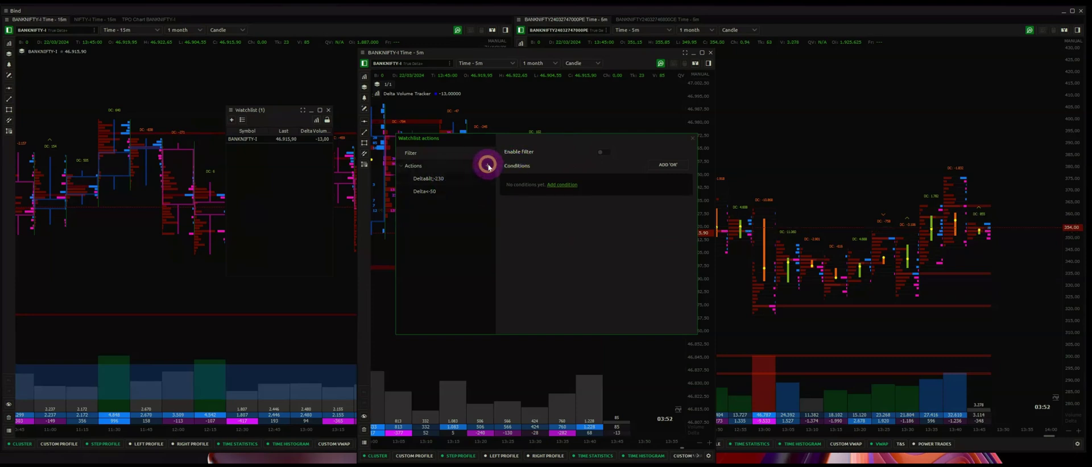
left_click(486, 166)
left_click(598, 169)
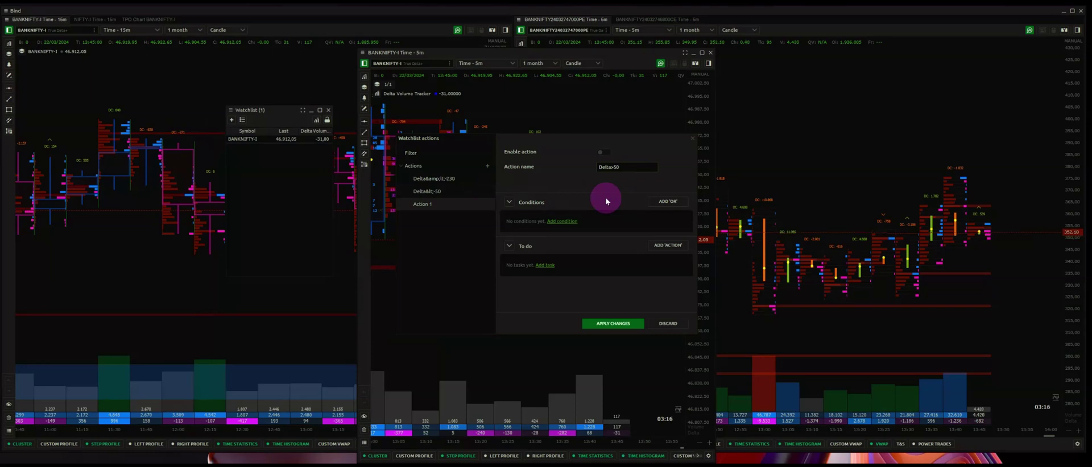
Step: Add a condition to the Delta>50 action: Delta Volume Tracker greater than or equal to 50
left_click(558, 222)
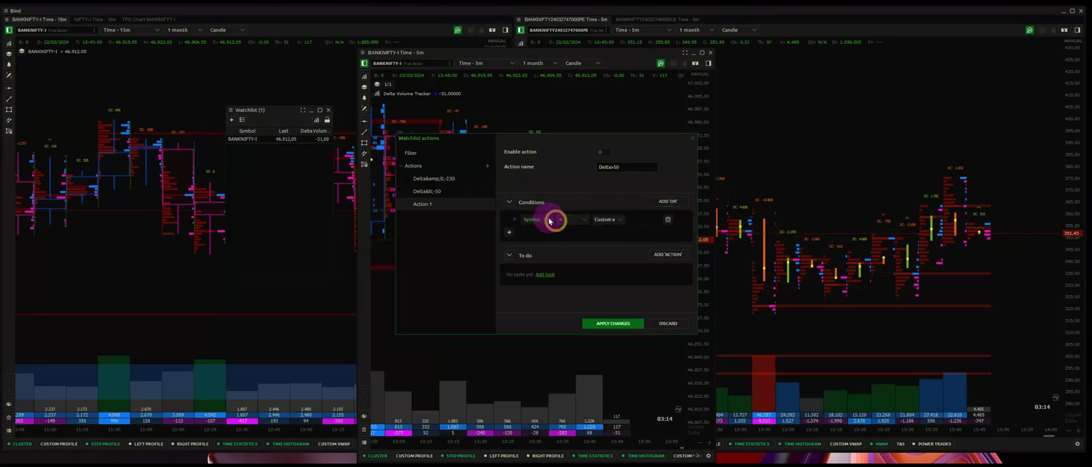
left_click(538, 219)
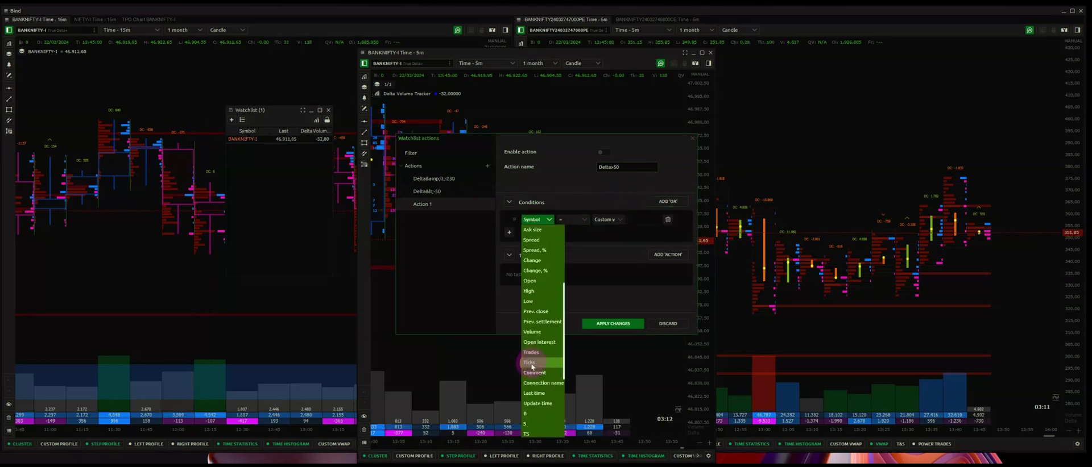
scroll(532, 364, "down", 10)
left_click(546, 424)
left_click(573, 221)
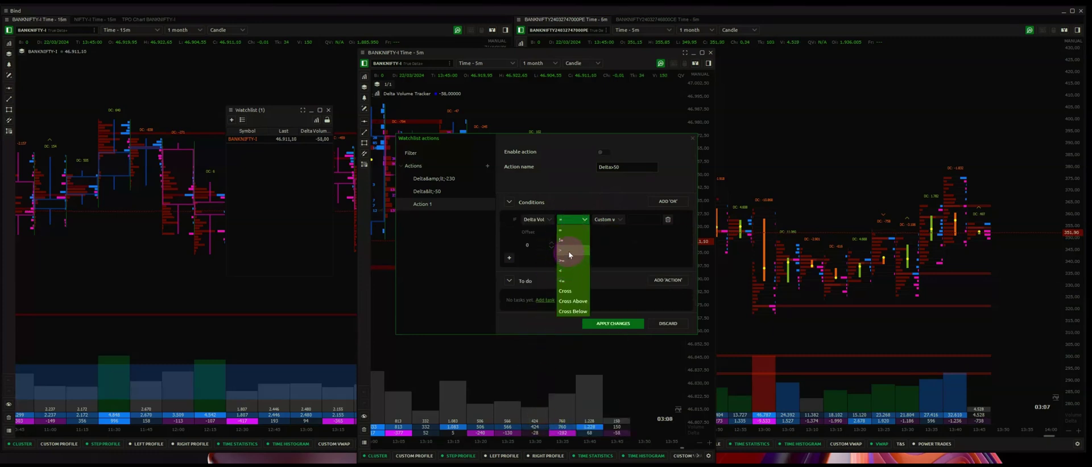
left_click(568, 251)
left_click(576, 219)
left_click(571, 259)
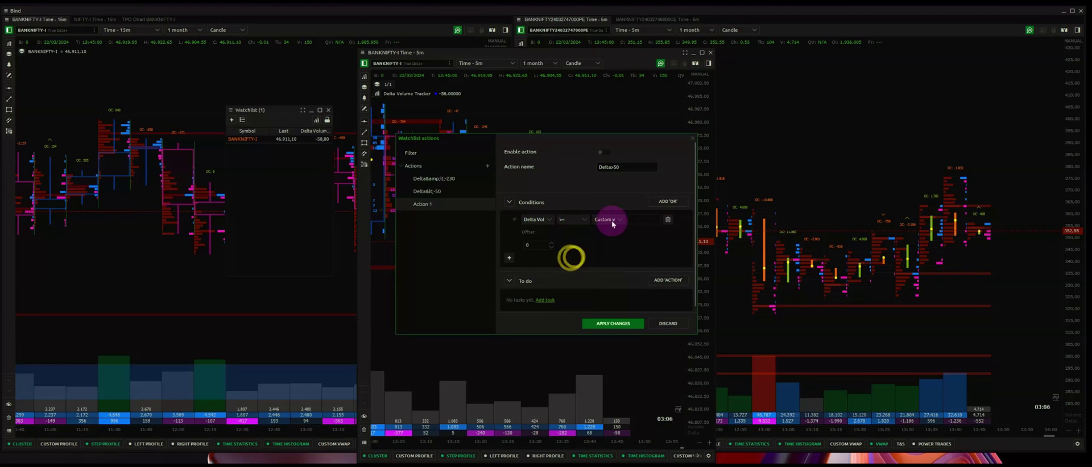
type("50")
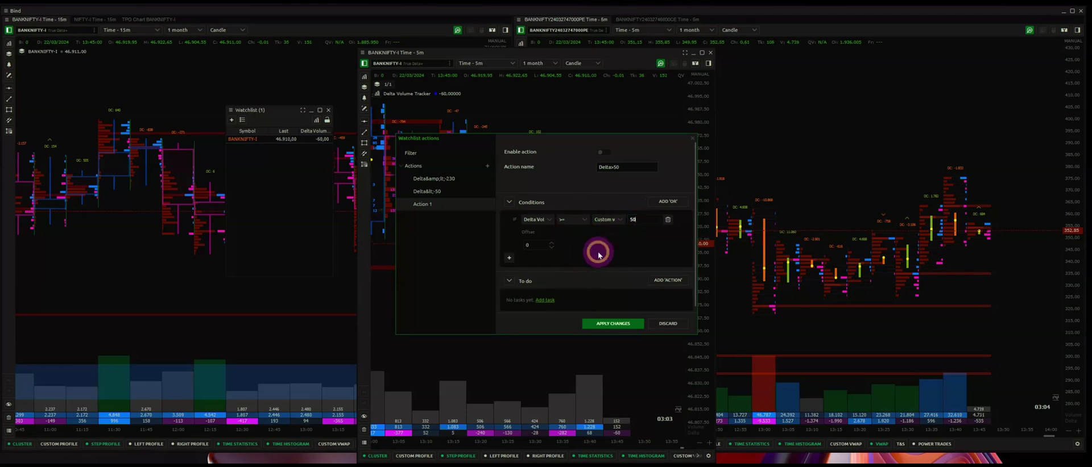
Step: Add a cell coloring task to the Delta>50 action with blue text on a black background, and apply the changes
left_click(548, 301)
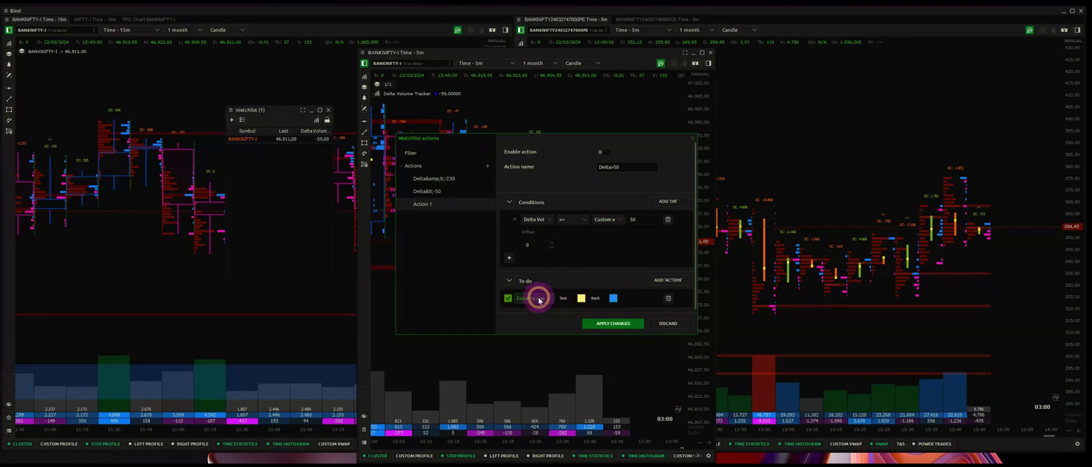
left_click(538, 298)
left_click(561, 300)
left_click(581, 299)
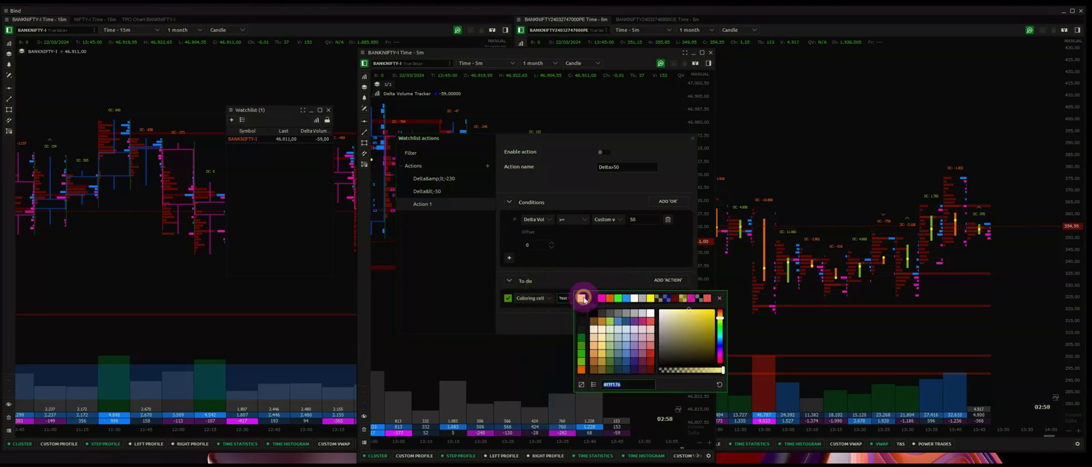
left_click(581, 313)
left_click(592, 280)
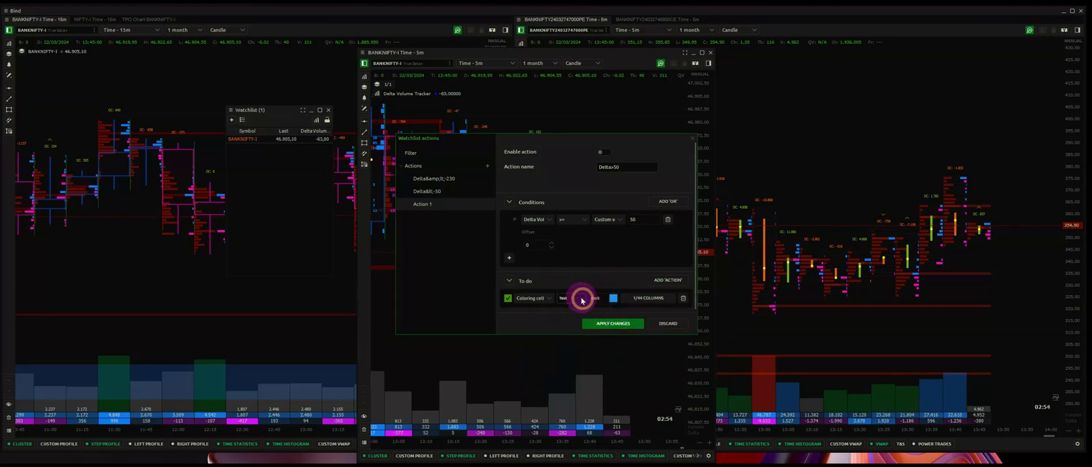
left_click(580, 298)
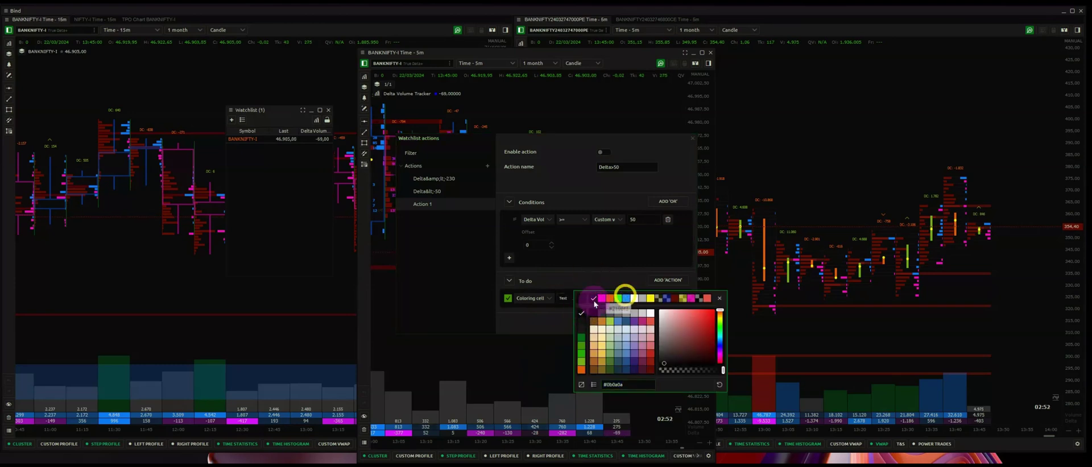
left_click(556, 310)
left_click(612, 299)
left_click(611, 312)
left_click(578, 307)
left_click(601, 324)
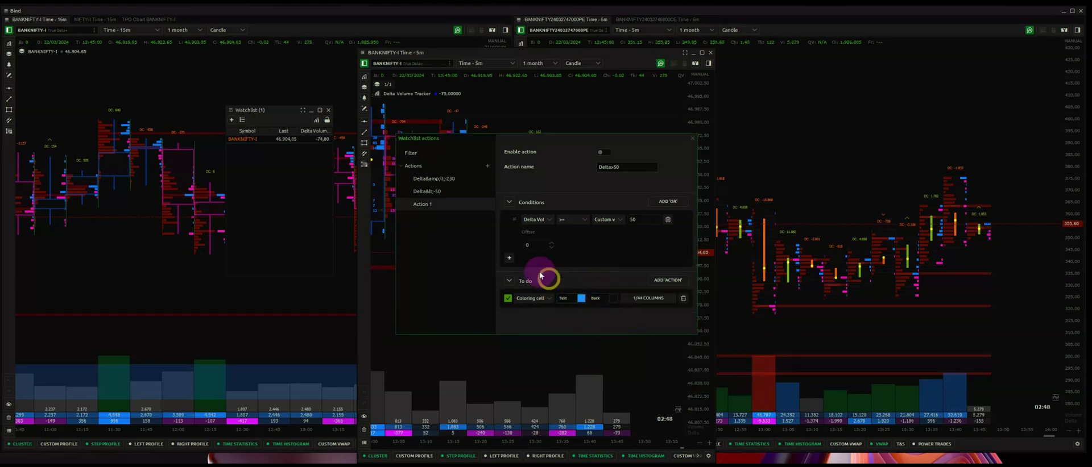
Step: Enable the Delta>50 action, apply the change and close the watchlist actions
left_click(602, 153)
left_click(620, 326)
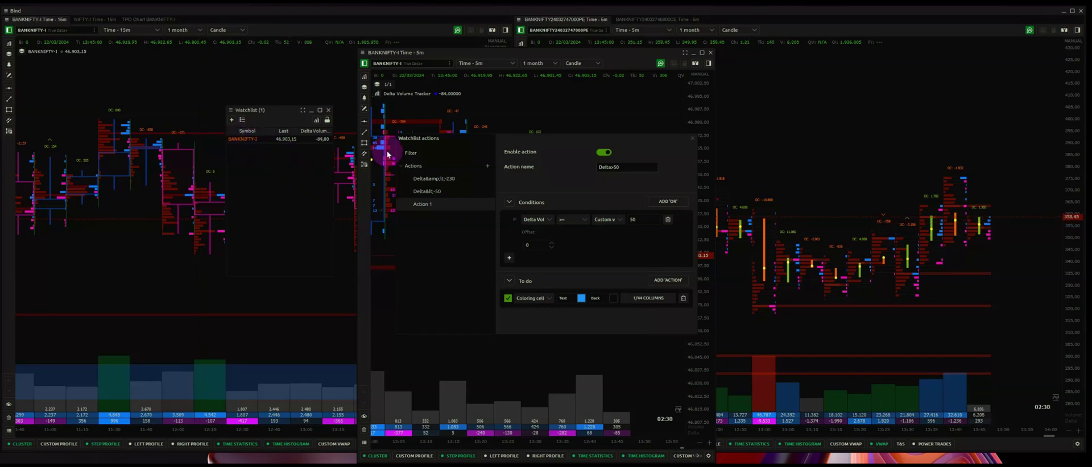
left_click(691, 139)
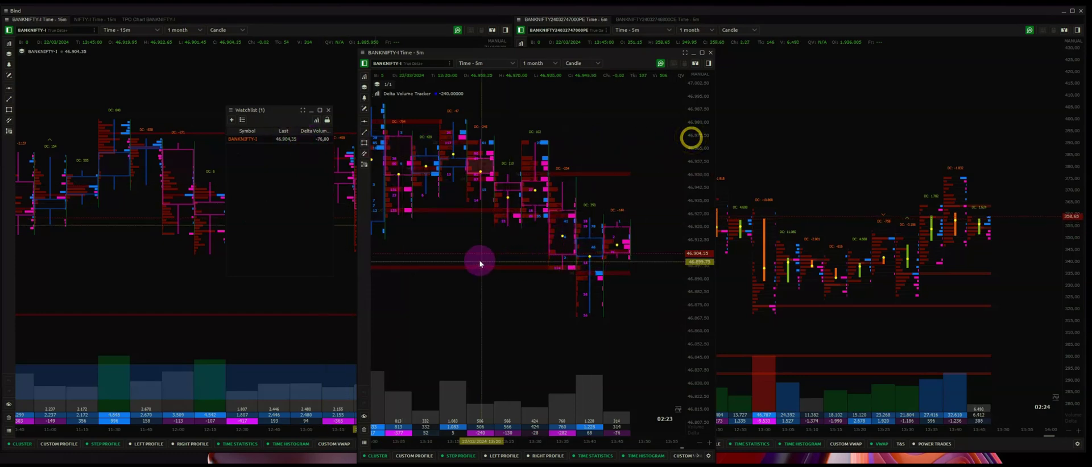
Step: Compare the latest 5-minute BANKNIFTY-I candle and its delta with the recent candles on the BANKNIFTY put option chart
left_click_drag(474, 245, 474, 225)
left_click(615, 329)
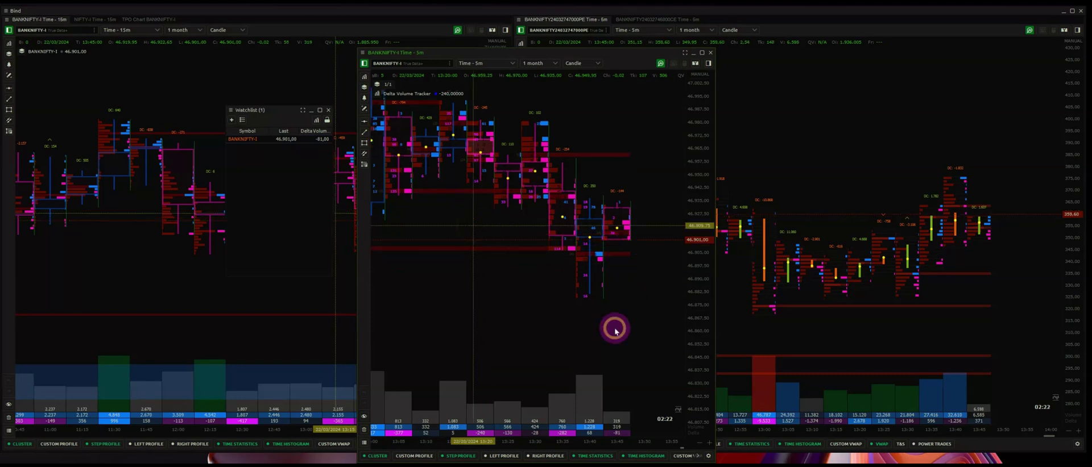
left_click(714, 258)
left_click(867, 280)
left_click(995, 196)
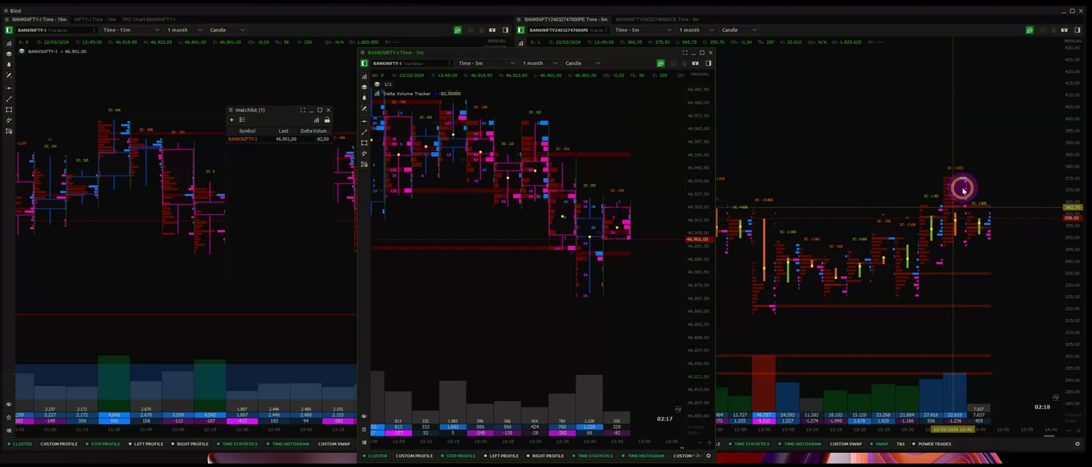
left_click(656, 252)
left_click(622, 358)
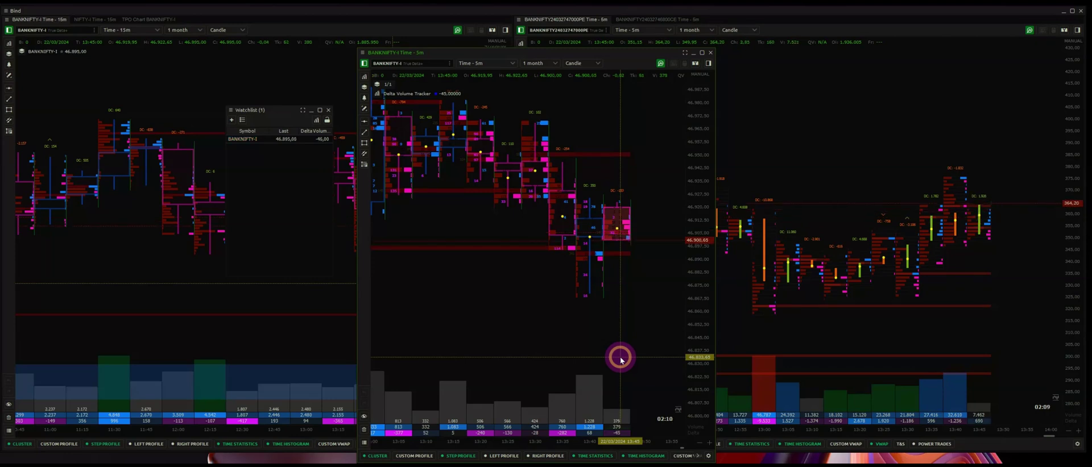
Step: Compare the current BANKNIFTY-I 5-minute candle's delta with the watchlist value and the put option's latest candle
left_click(471, 318)
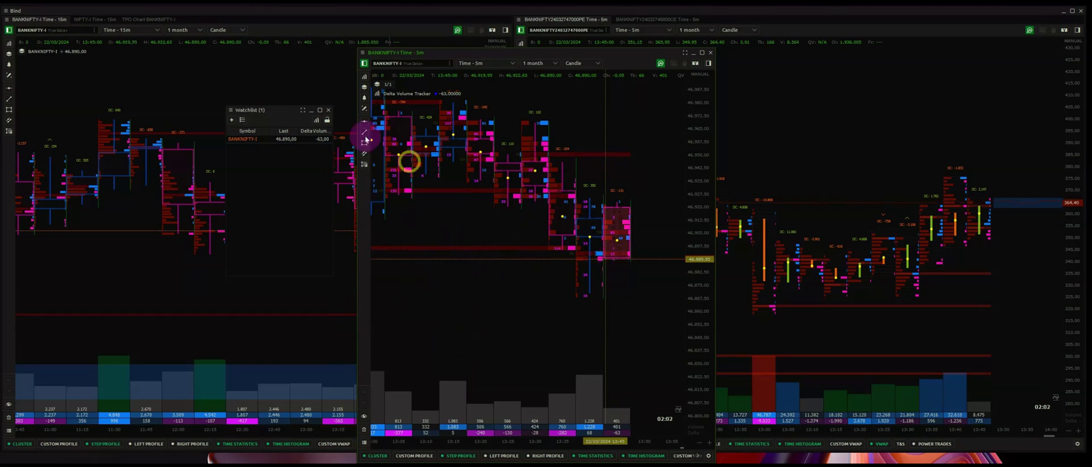
left_click(249, 138)
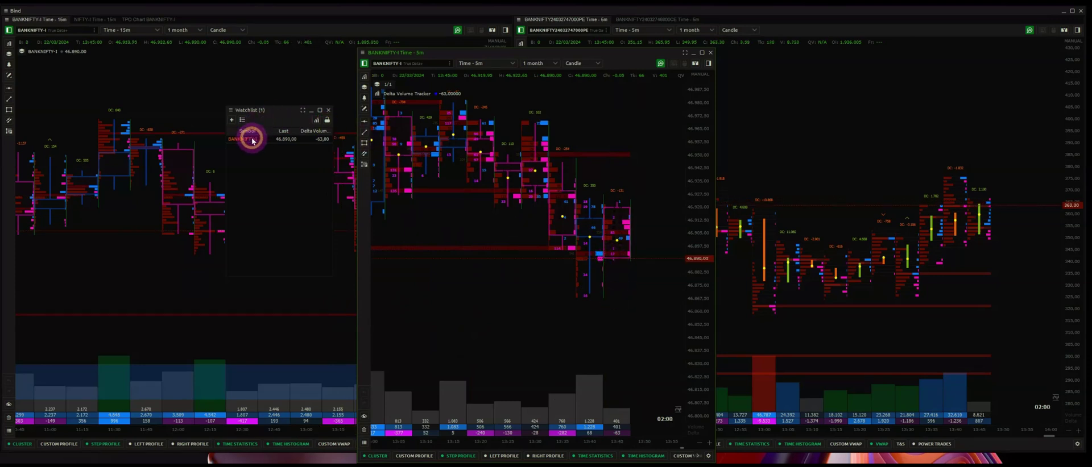
left_click(882, 178)
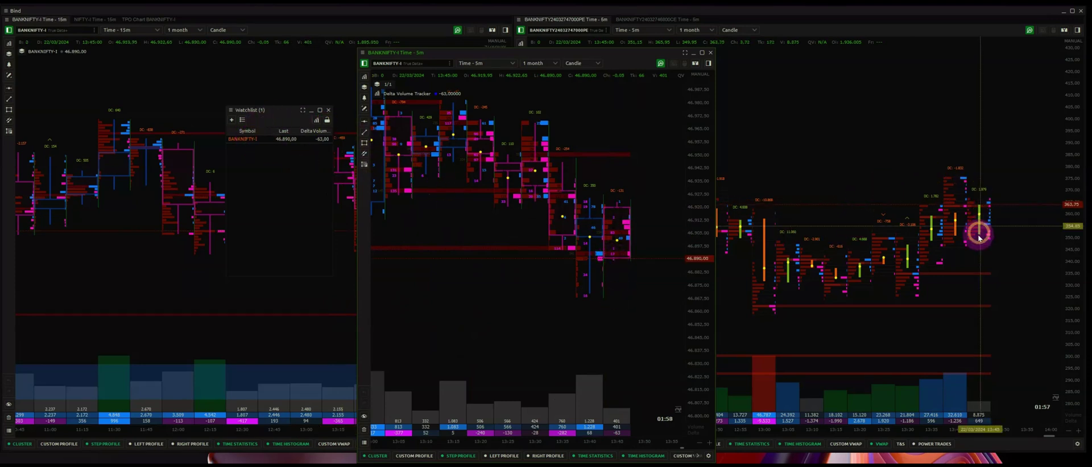
left_click(560, 223)
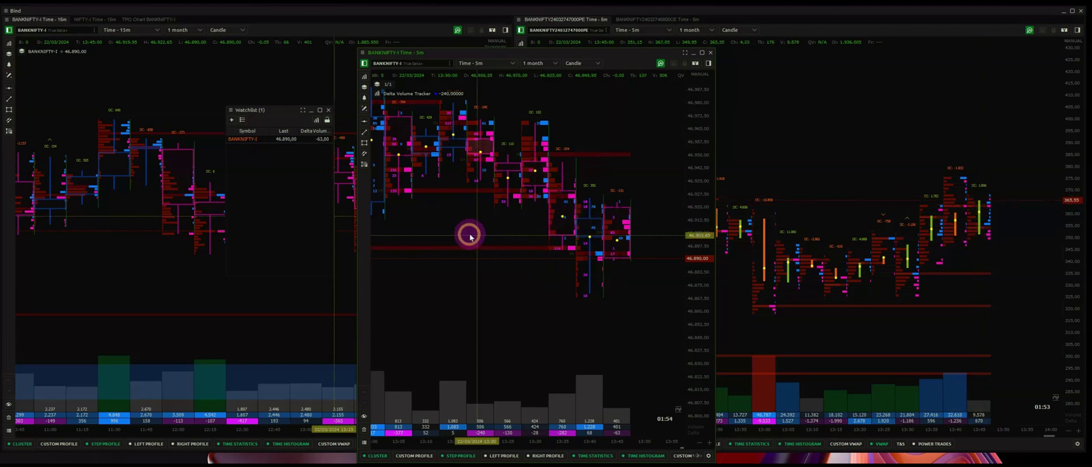
Step: Bring up the BANKNIFTY-I TPO chart beside the put option chart and examine the recent daily profiles
left_click(164, 27)
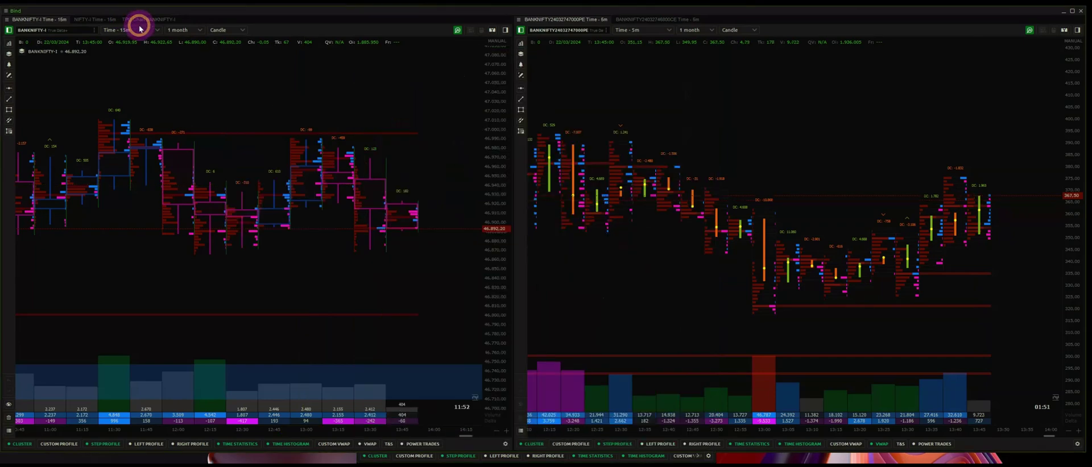
left_click(140, 20)
left_click(159, 122)
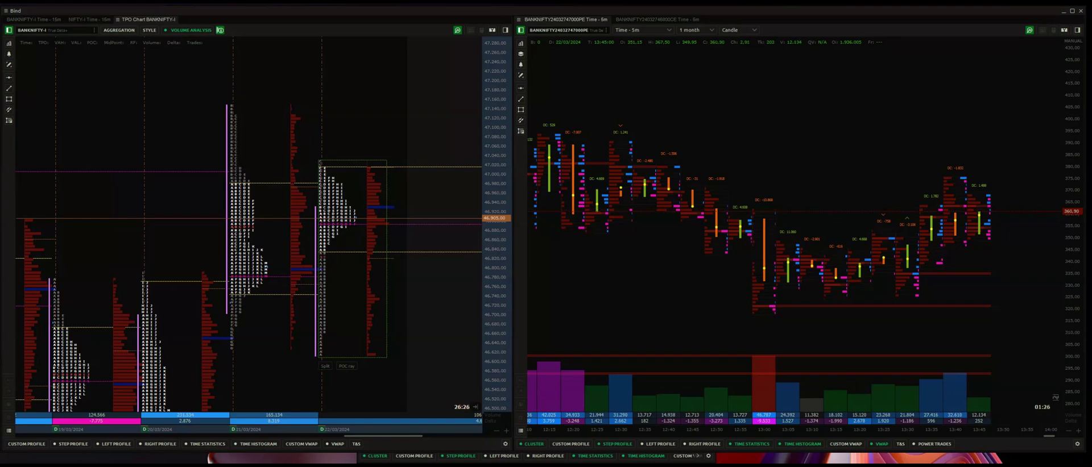
left_click(103, 305)
left_click(209, 308)
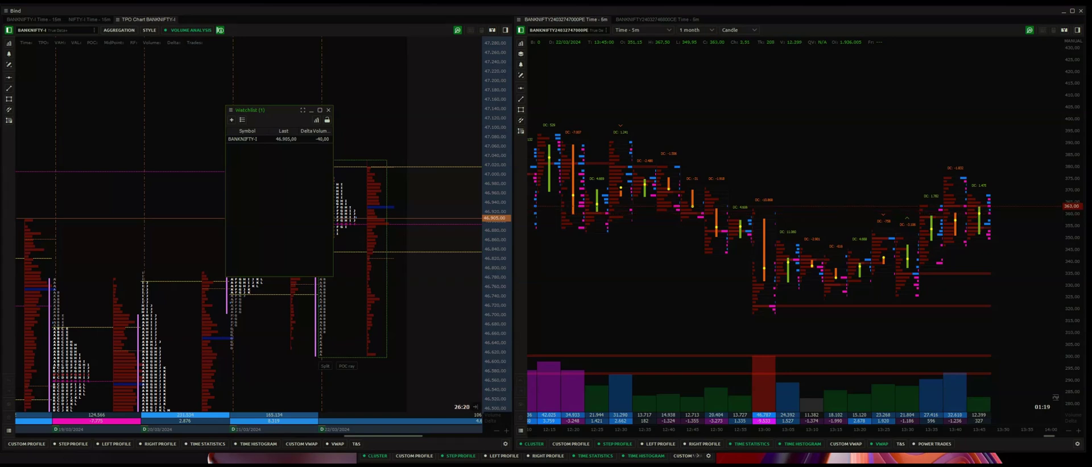
Step: Bring the BANKNIFTY-I 5-minute chart back in front and move the watchlist off the TPO profiles onto its edge
key("alt+Tab")
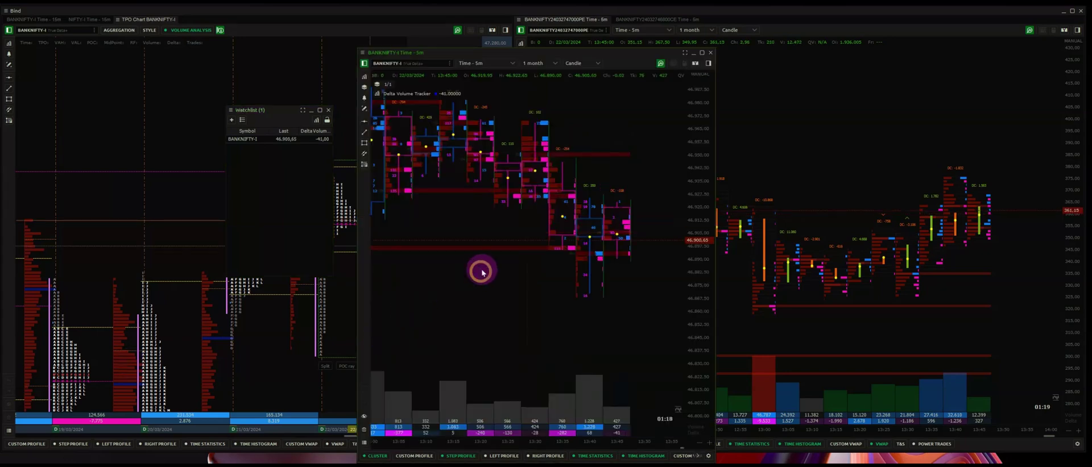
left_click(291, 232)
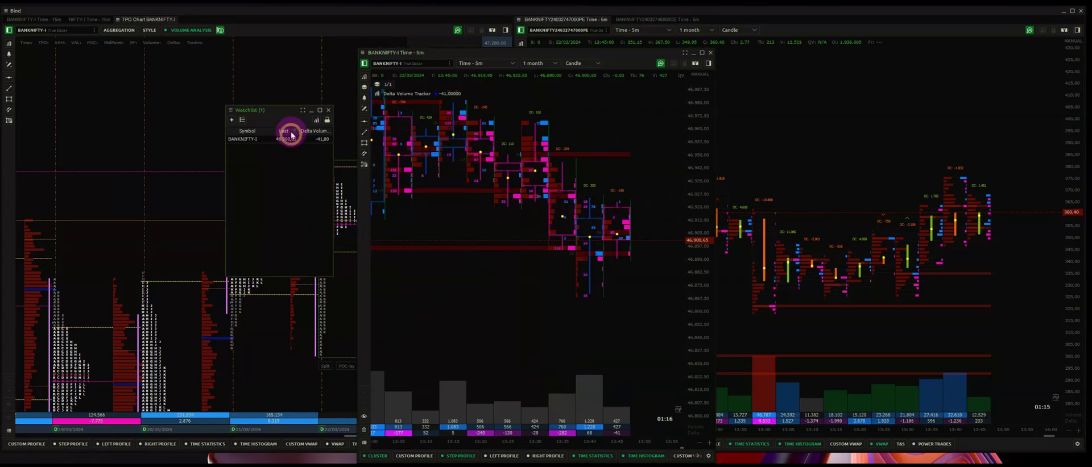
left_click_drag(284, 110, 396, 125)
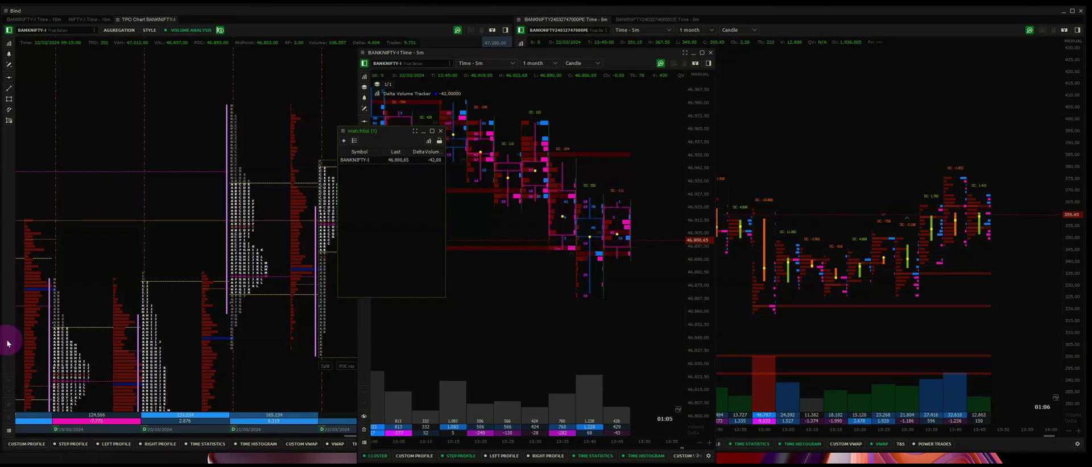
Step: Compare the TPO profiles with the futures and put option charts, and add the BANKNIFTY 47000 put option to the watchlist
left_click(519, 228)
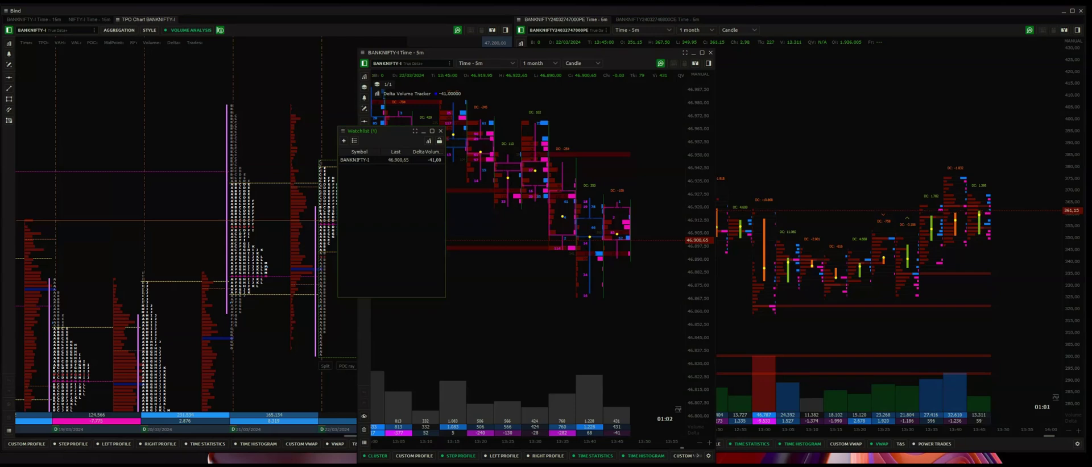
left_click_drag(182, 269, 397, 232)
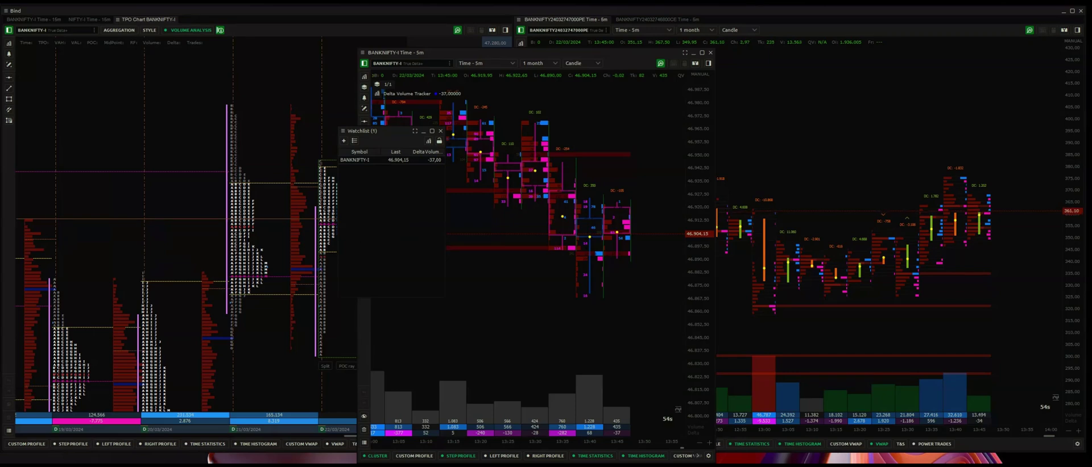
left_click(846, 137)
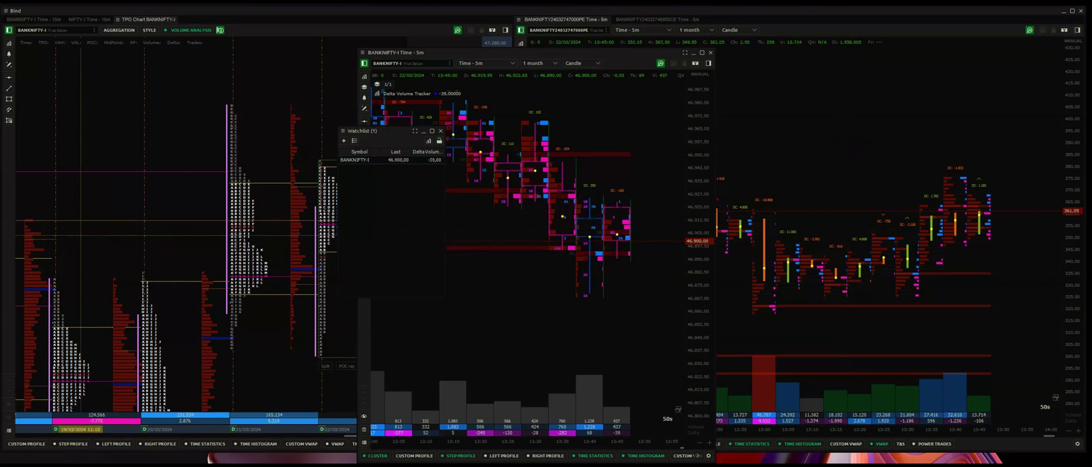
left_click_drag(203, 296, 389, 228)
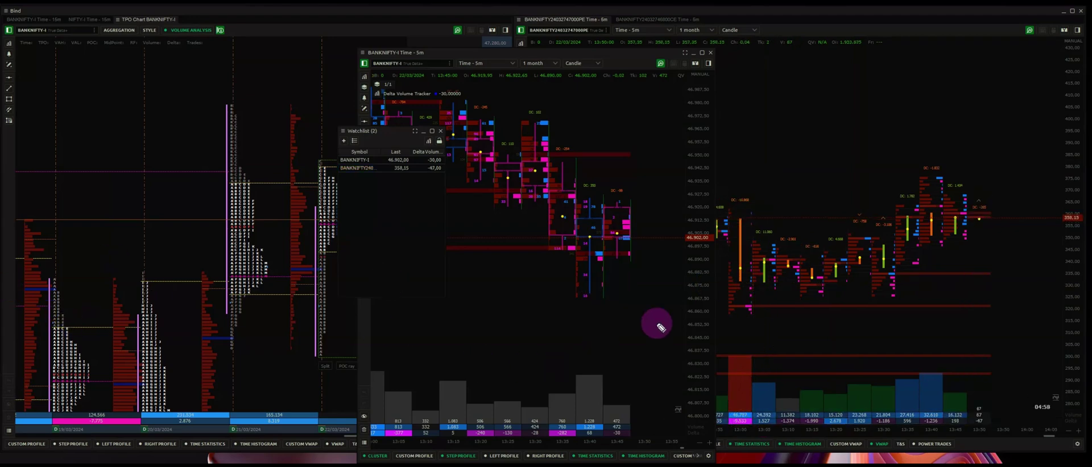
Step: Circle the low of the put option's highest-volume candle, outline the price zones below and above the candles, and clear the drawings
mouse_move(734, 286)
left_mouse_down()
mouse_move(731, 328)
mouse_move(736, 283)
left_mouse_up()
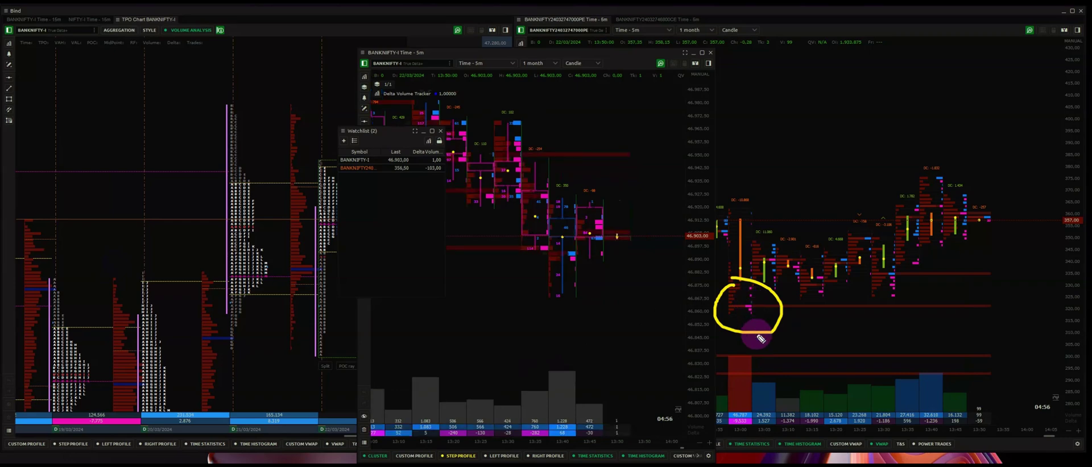
left_click_drag(746, 375, 741, 398)
left_click_drag(751, 298, 762, 308)
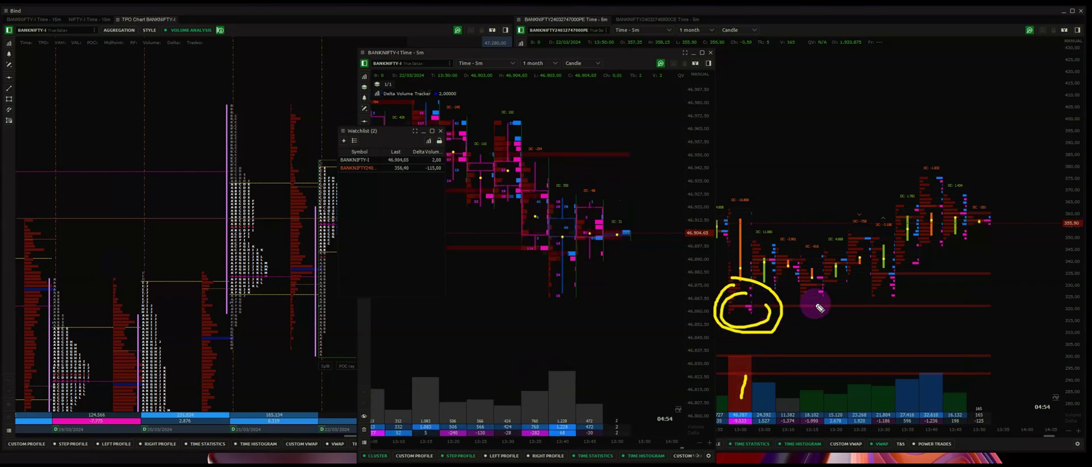
mouse_move(761, 277)
left_mouse_down()
mouse_move(971, 267)
mouse_move(994, 307)
mouse_move(734, 327)
mouse_move(736, 279)
left_mouse_up()
left_click(733, 178)
mouse_move(737, 214)
left_mouse_down()
mouse_move(758, 171)
mouse_move(1031, 182)
mouse_move(765, 224)
left_mouse_up()
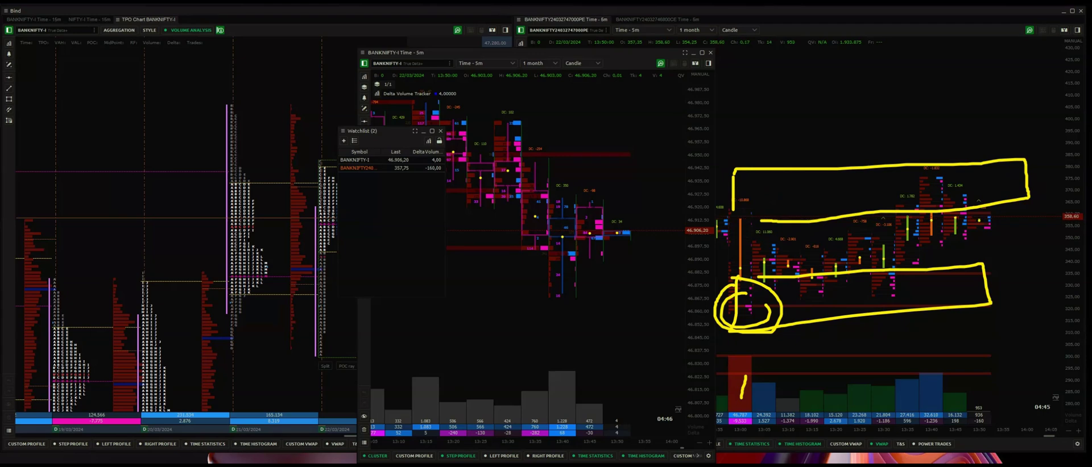
key("Escape")
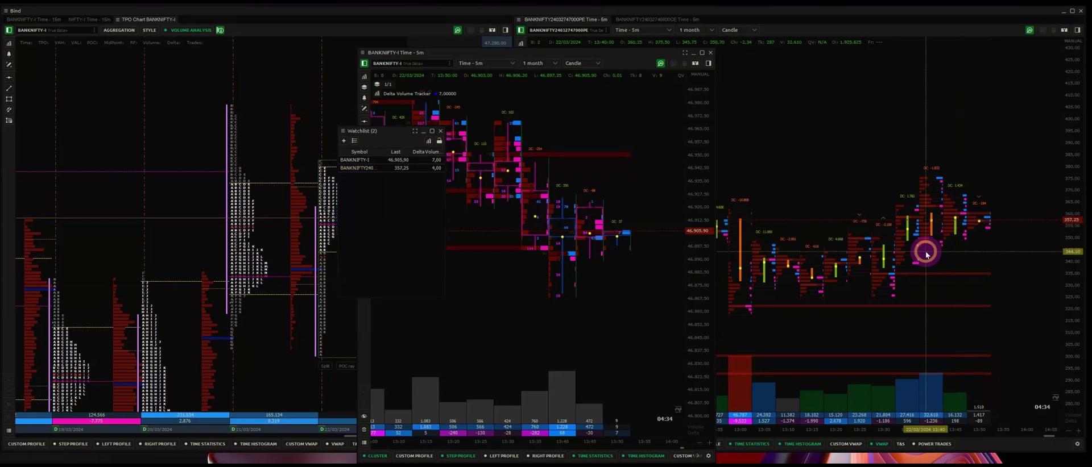
Step: Compare the watchlist's delta colour alerts with the newest 5-minute candle on the BANKNIFTY-I and put option charts
left_click(498, 413)
left_click(600, 393)
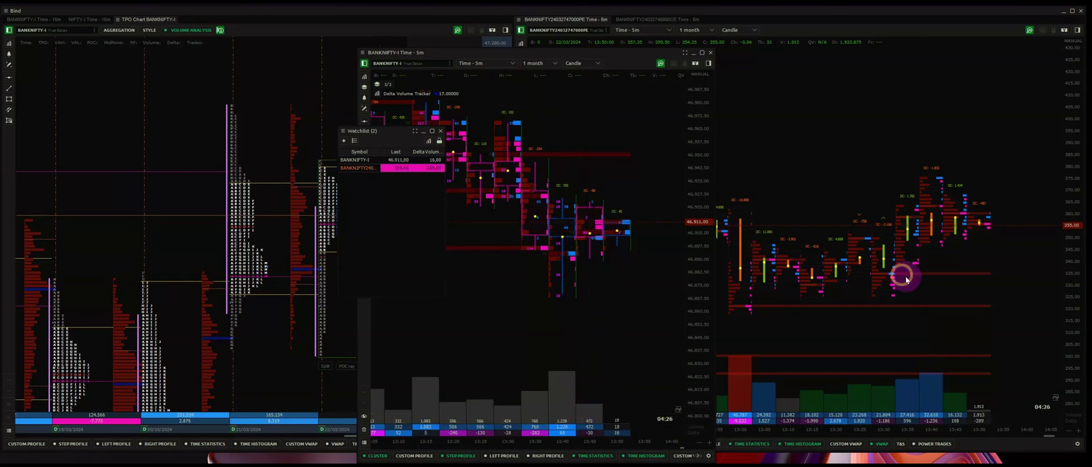
left_click(939, 165)
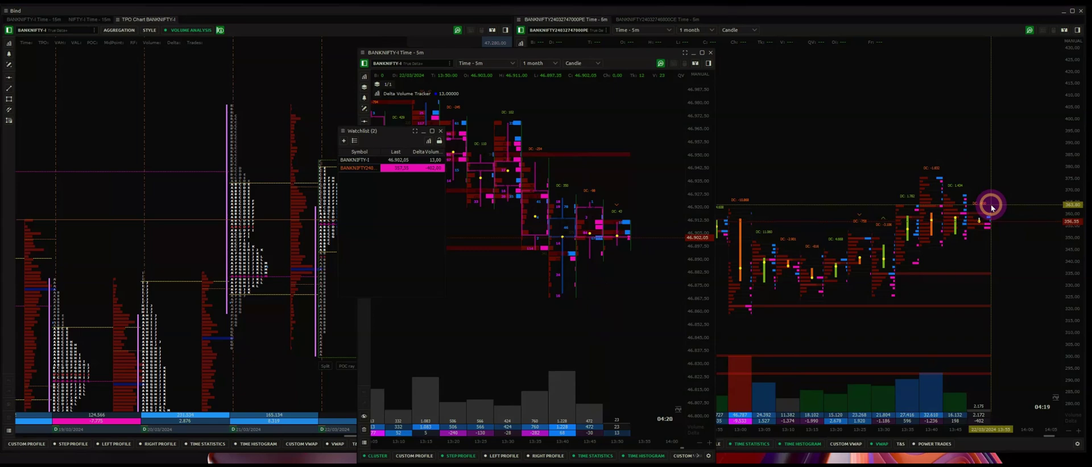
left_click(617, 318)
left_click(622, 344)
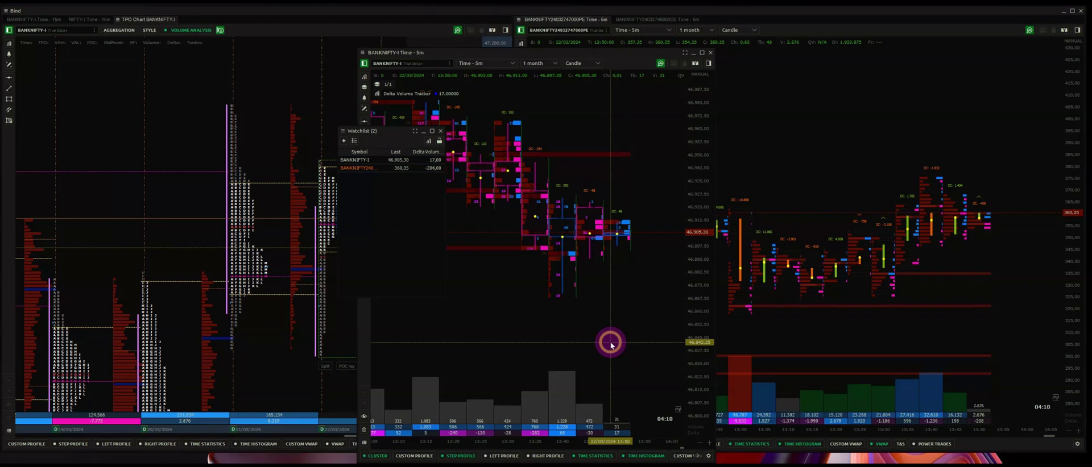
left_click(534, 393)
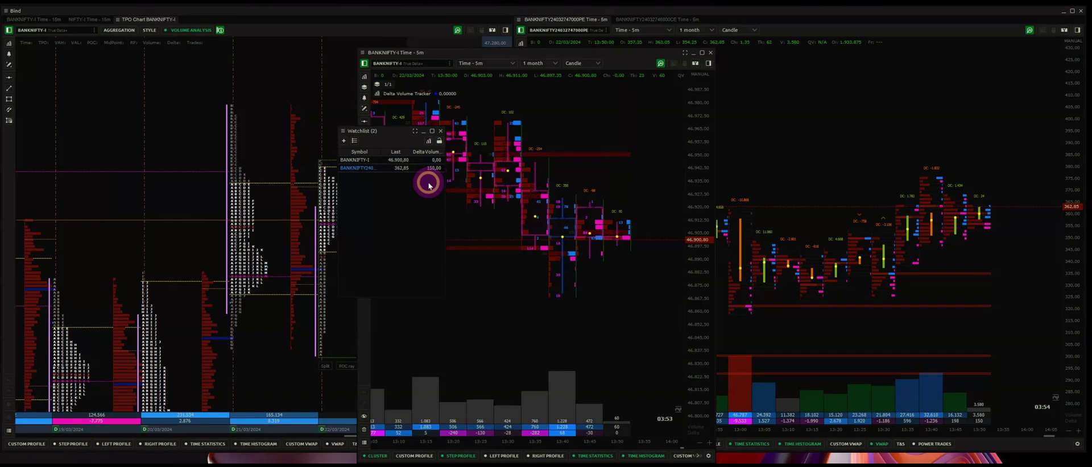
Step: Check the Delta Volume Tracker and Dynamic VPOC indicators assigned to the watchlist, and dismiss the indicator list
left_click(428, 141)
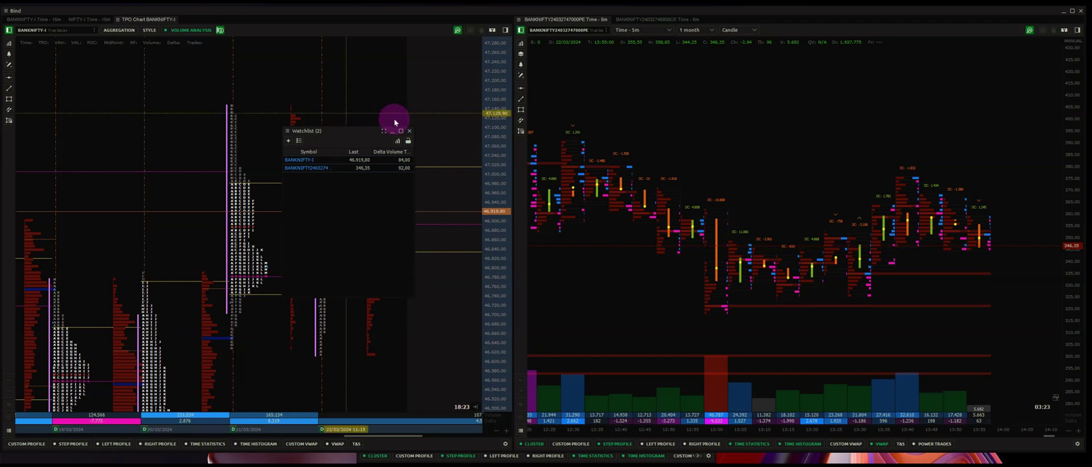
left_click(399, 141)
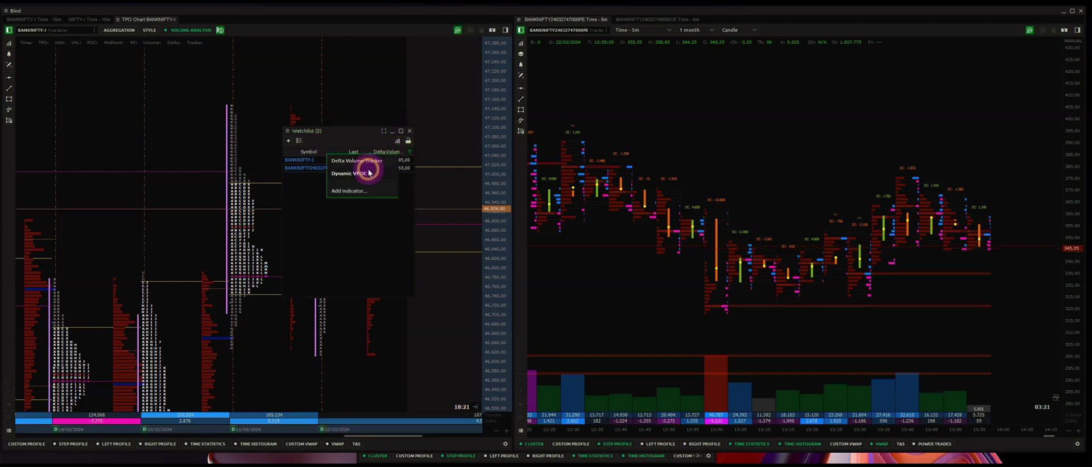
left_click(335, 218)
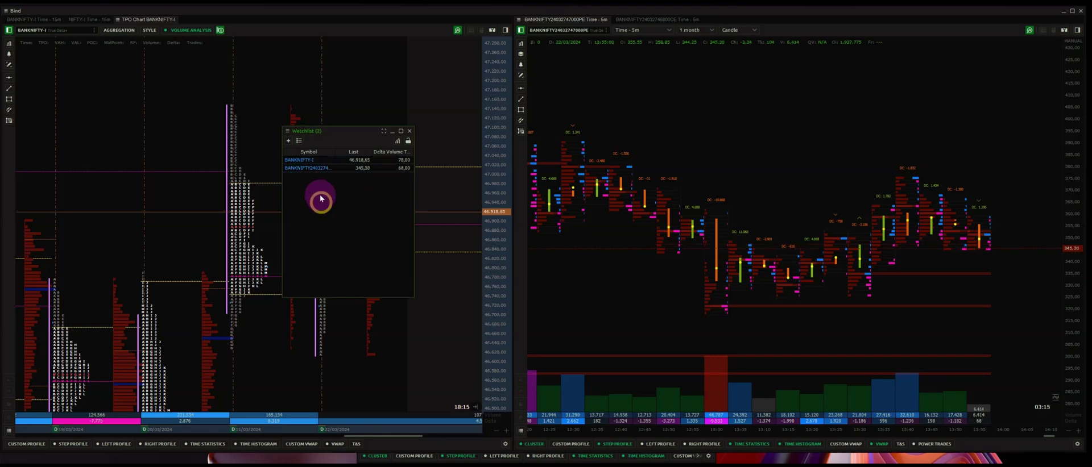
Step: Open the watchlist's action setup and display the settings of the Delta<-50 action
left_click(286, 131)
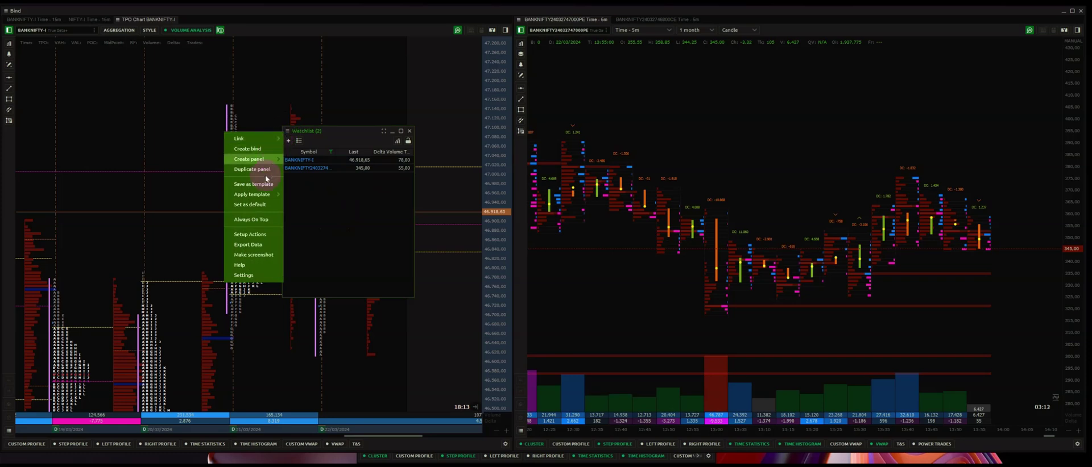
left_click(250, 234)
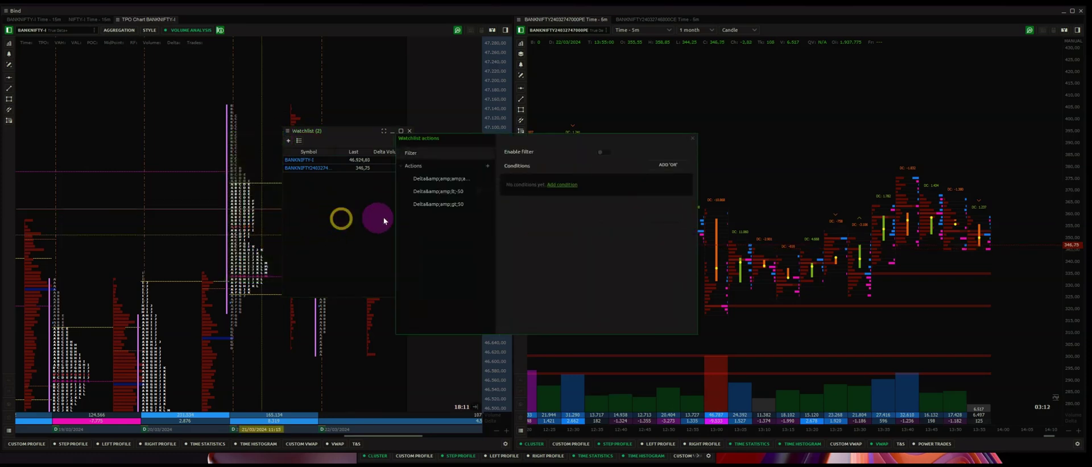
left_click(427, 193)
left_click(458, 205)
left_click(439, 192)
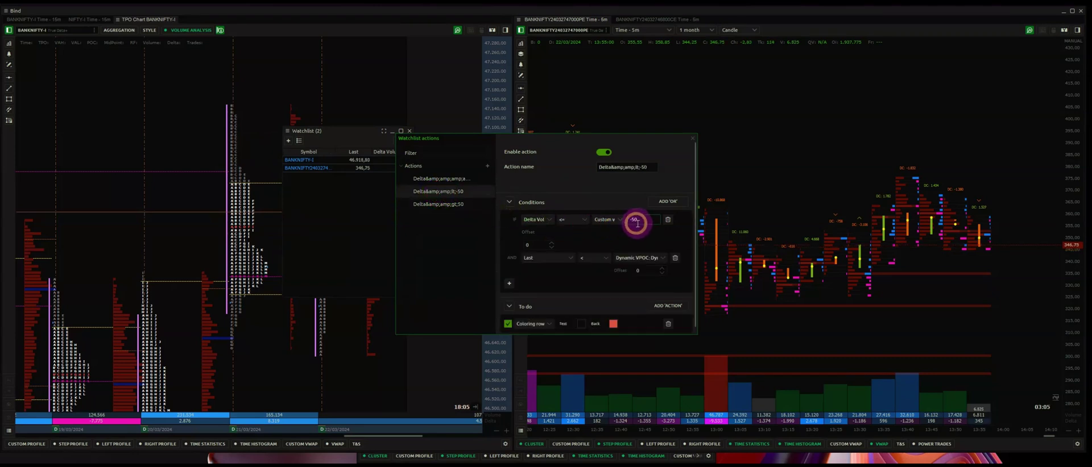
Step: Review the Delta<-50 action's Last-below-Dynamic-VPOC condition and row coloring, compare them with the put option's current candle, and close the watchlist actions
left_click(575, 259)
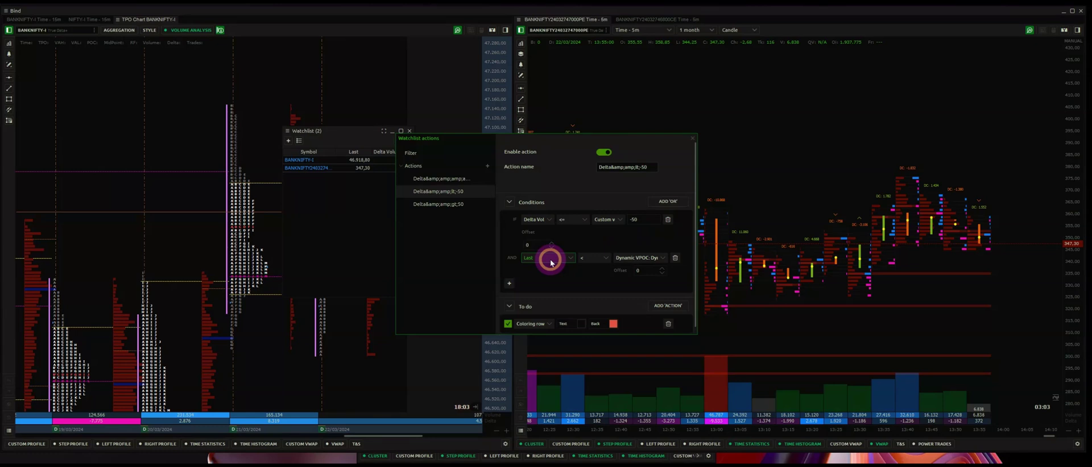
left_click(635, 258)
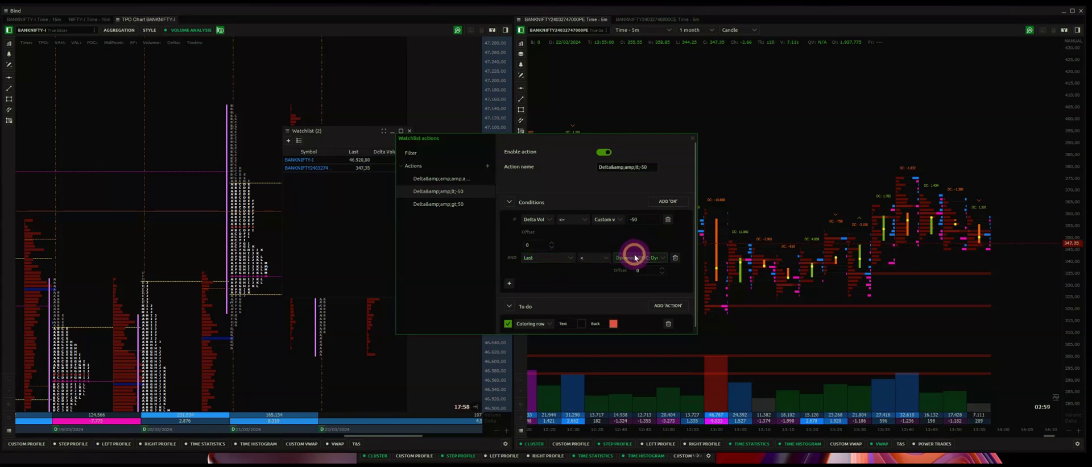
left_click(612, 325)
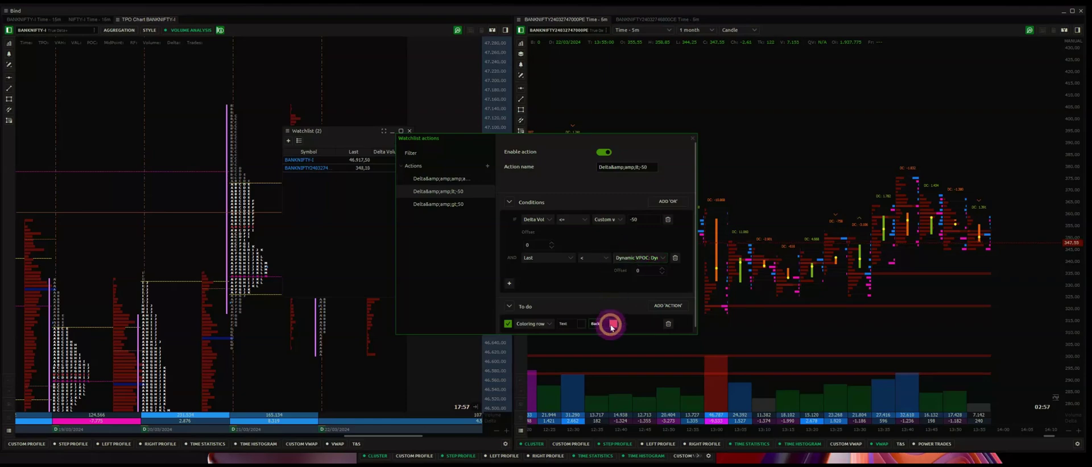
left_click(970, 384)
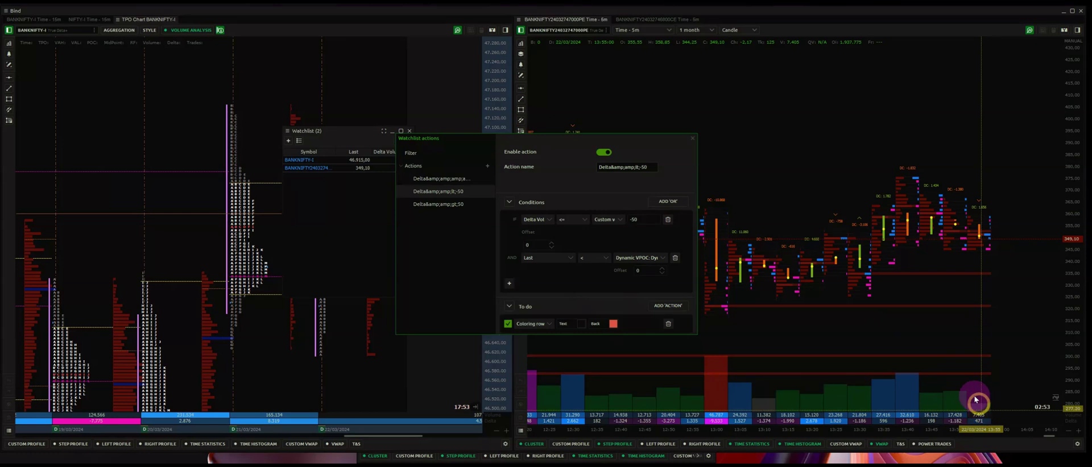
left_click(674, 301)
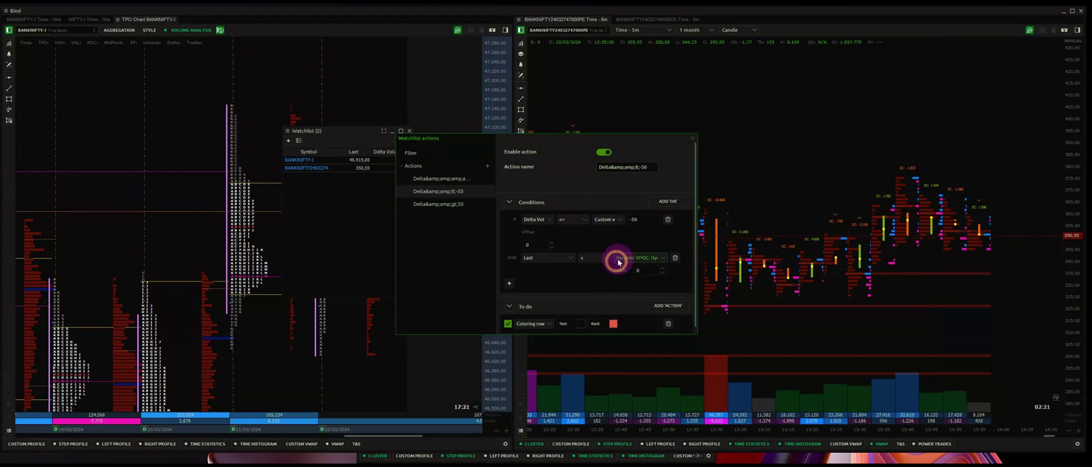
left_click(691, 138)
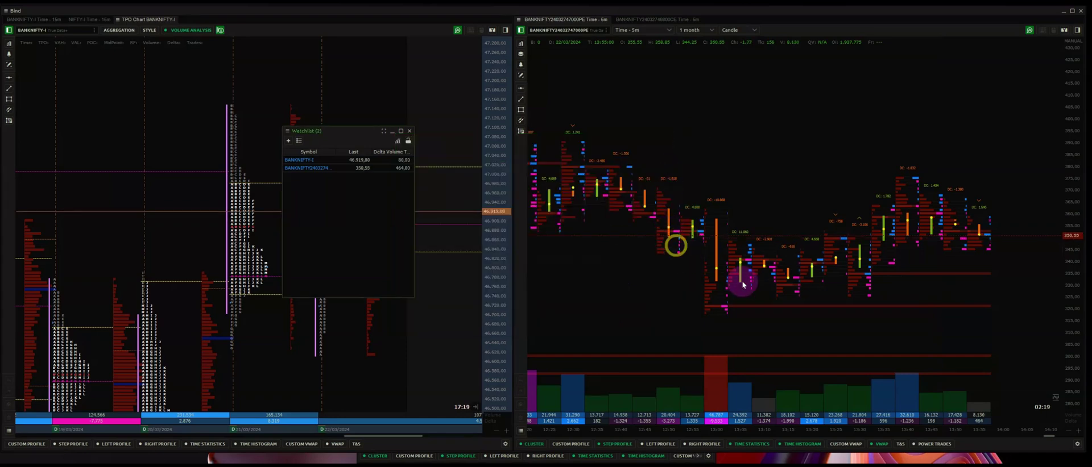
Step: Shift the put option chart to its latest candles and bring the BANKNIFTY-I 5-minute chart window to the front
left_click(836, 282)
left_click_drag(869, 285, 798, 282)
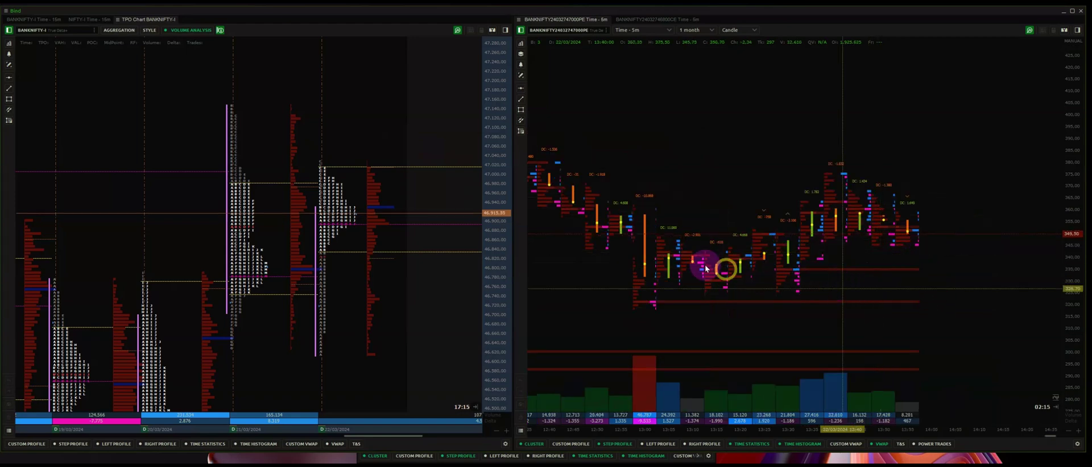
mouse_move(616, 458)
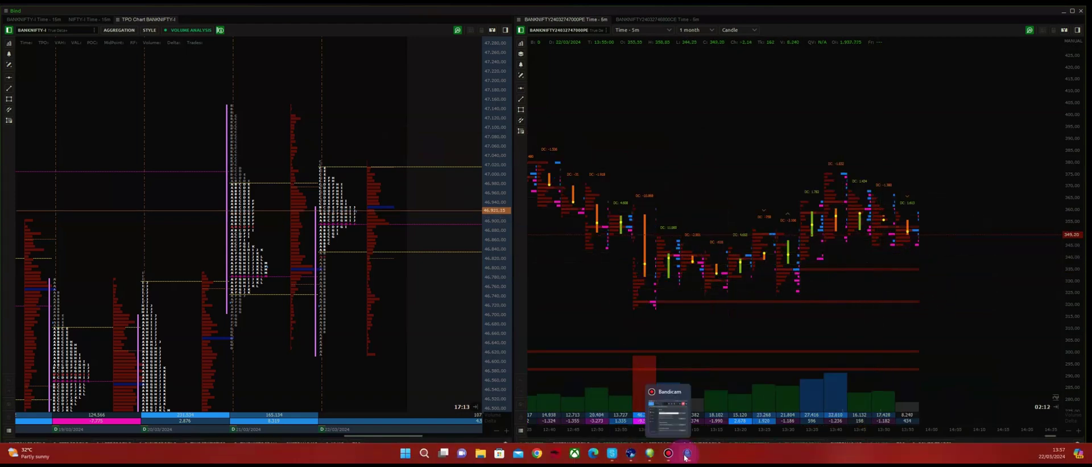
mouse_move(685, 455)
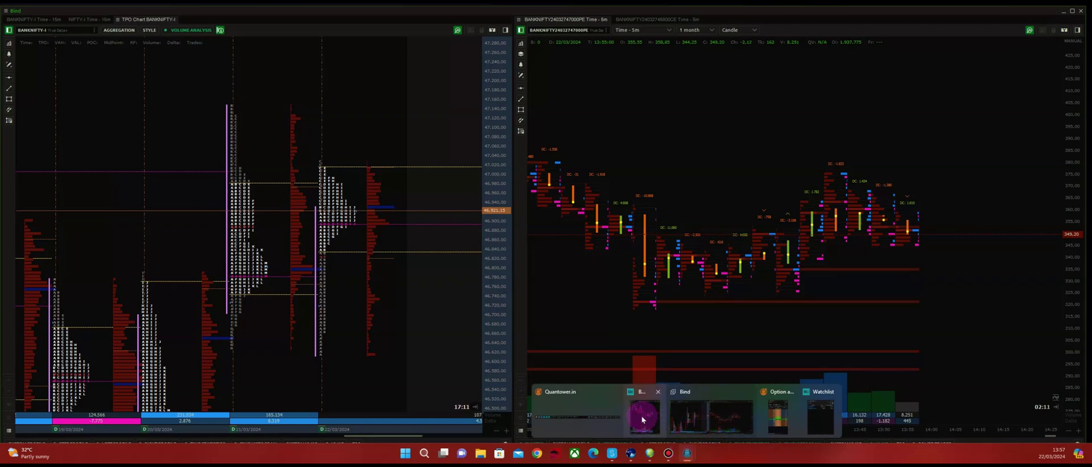
left_click(641, 416)
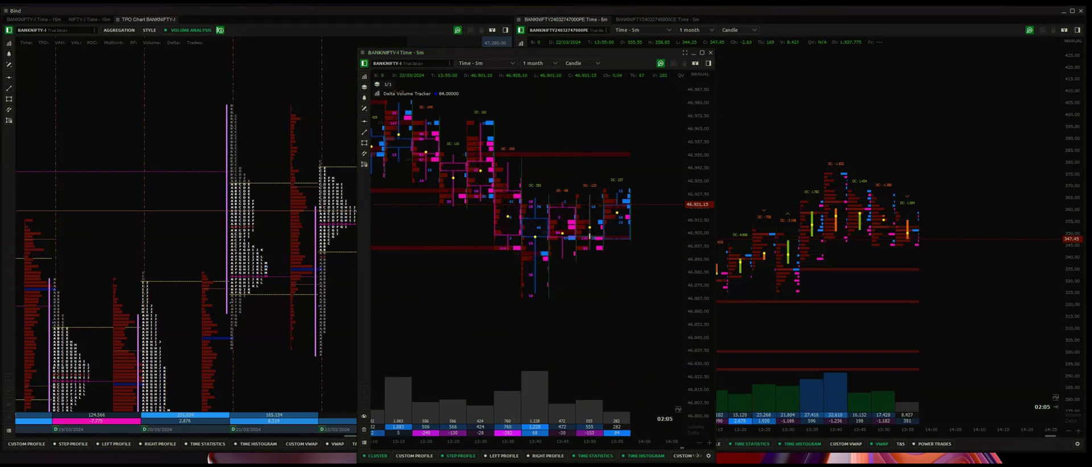
Step: Circle the upper and lower BANKNIFTY-I zones, sketch the put option's range boxes with a zigzag price path, and clear the drawings
left_click_drag(558, 249, 538, 242)
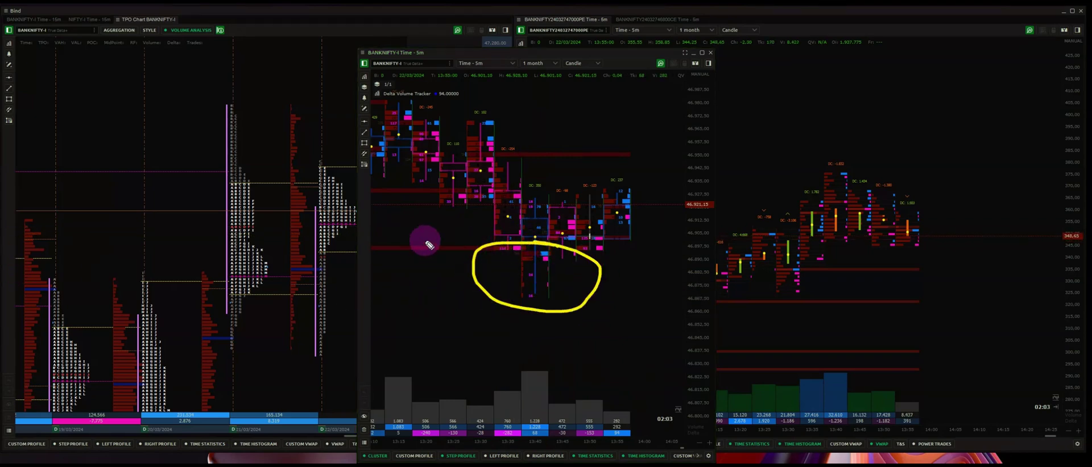
mouse_move(469, 120)
left_mouse_down()
mouse_move(527, 142)
mouse_move(480, 123)
left_mouse_up()
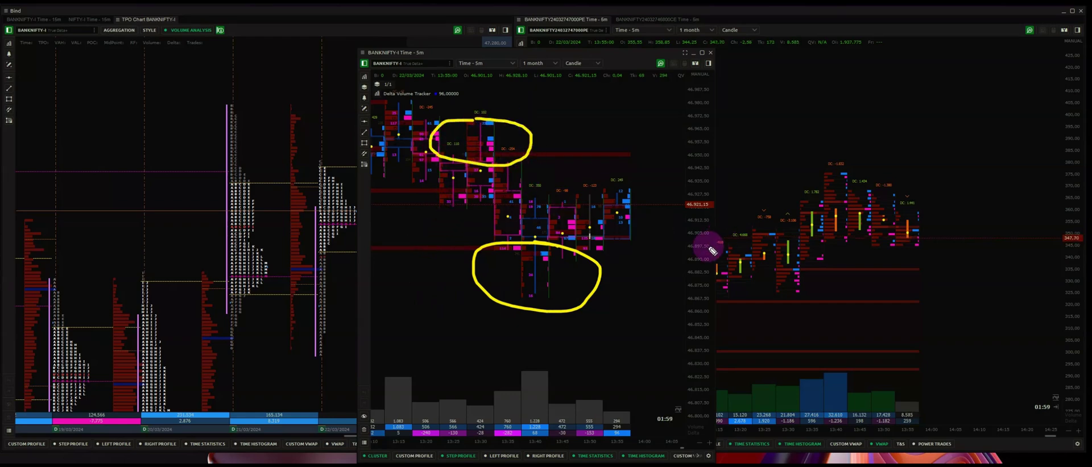
mouse_move(817, 167)
left_mouse_down()
mouse_move(817, 204)
mouse_move(902, 205)
mouse_move(957, 187)
mouse_move(817, 171)
left_mouse_up()
mouse_move(721, 264)
left_mouse_down()
mouse_move(721, 293)
mouse_move(967, 300)
mouse_move(825, 267)
mouse_move(761, 270)
mouse_move(865, 250)
mouse_move(905, 185)
mouse_move(967, 280)
left_mouse_up()
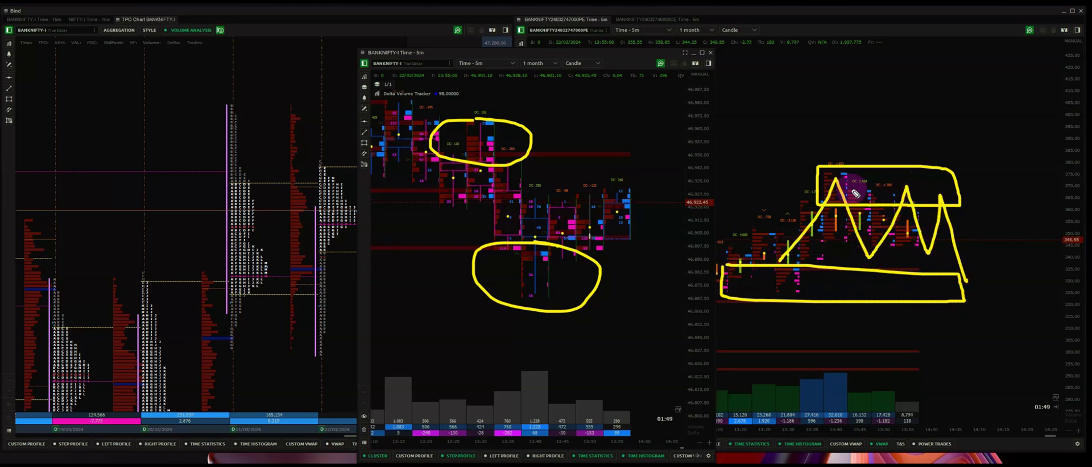
key("e")
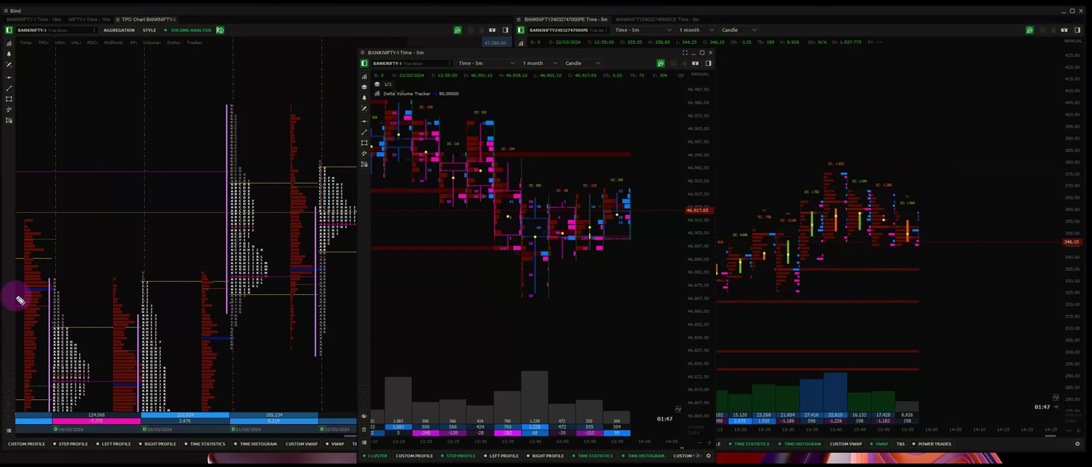
Step: Mark the put option's recent volume bars, circle the upper supply zone on the BANKNIFTY-I chart, and clear the annotations
left_click_drag(767, 413, 789, 405)
left_click(810, 407)
left_click(829, 407)
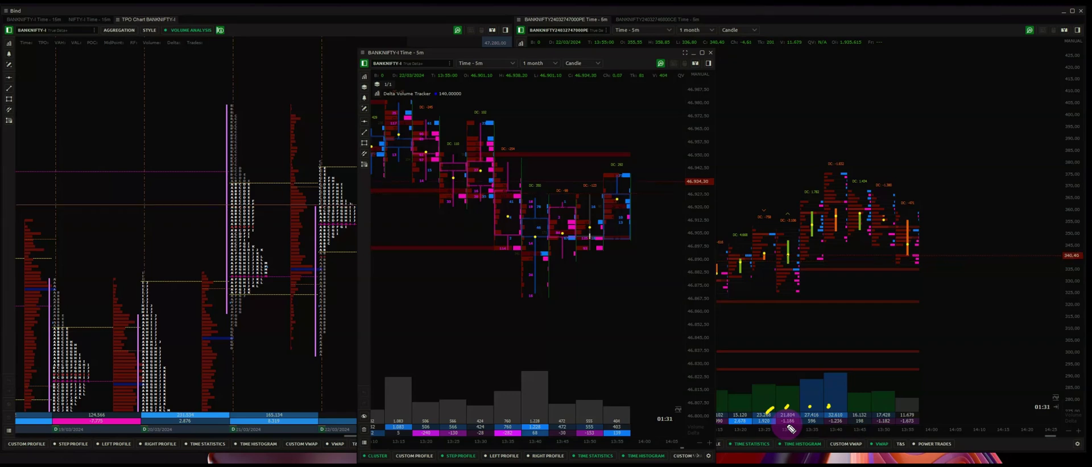
mouse_move(485, 128)
left_mouse_down()
mouse_move(466, 155)
mouse_move(633, 155)
mouse_move(488, 126)
left_mouse_up()
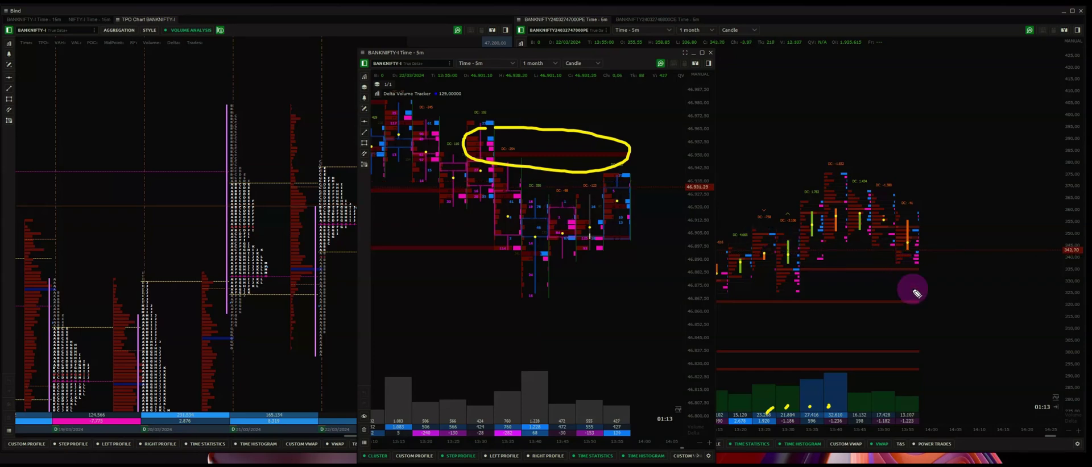
left_click_drag(916, 398, 885, 393)
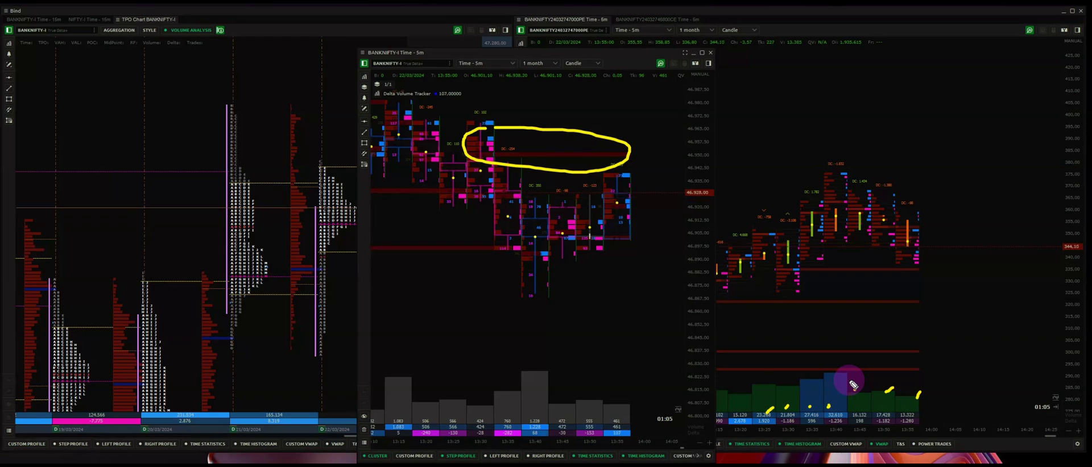
left_click(854, 389)
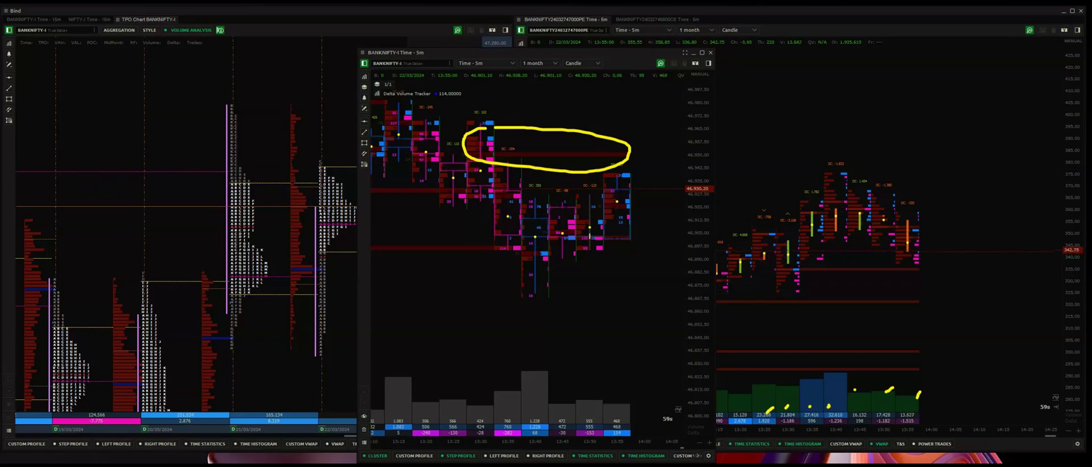
key("Escape")
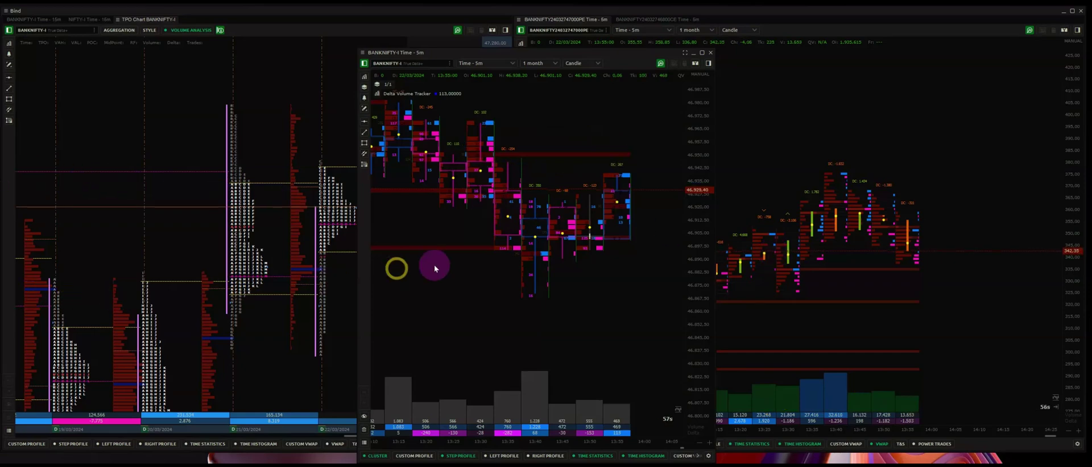
Step: Bring the watchlist to the front and compare its delta values with the BANKNIFTY-I and put option 5-minute candles
left_click(511, 259)
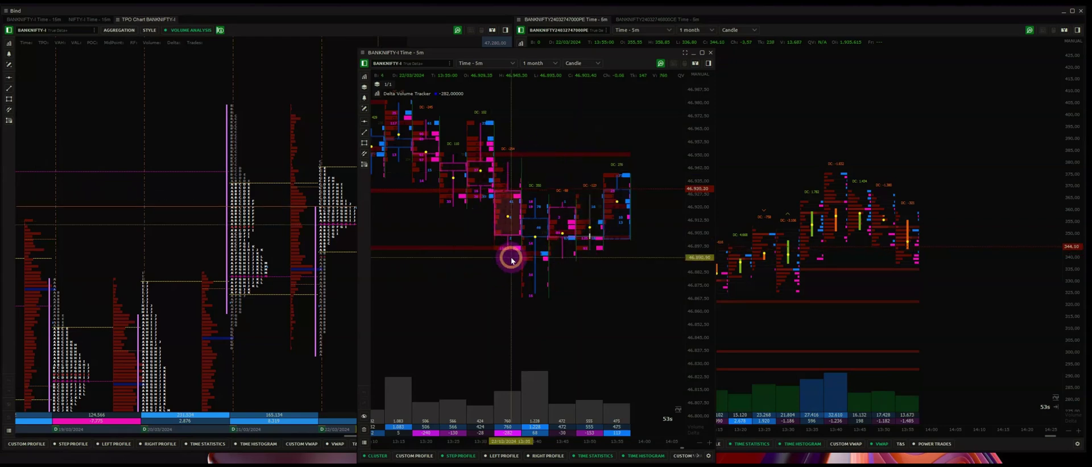
mouse_move(689, 453)
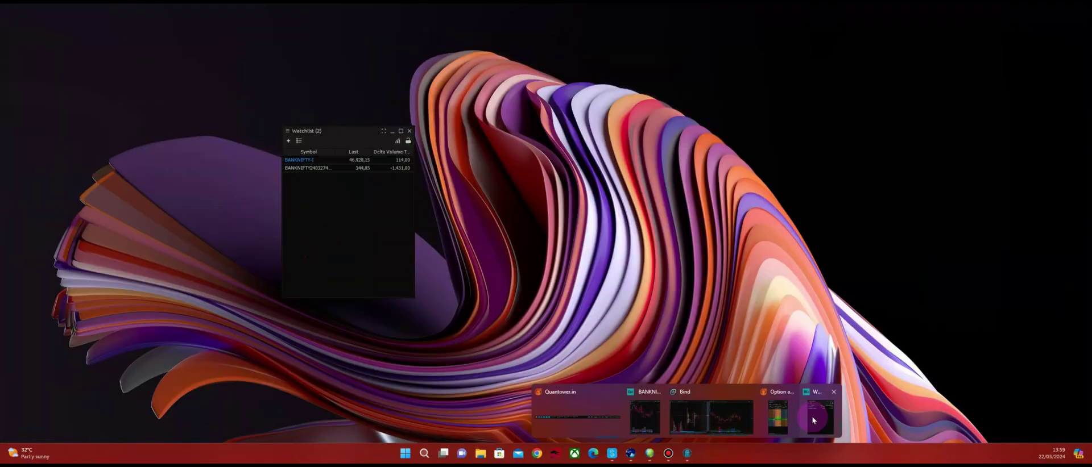
left_click(811, 416)
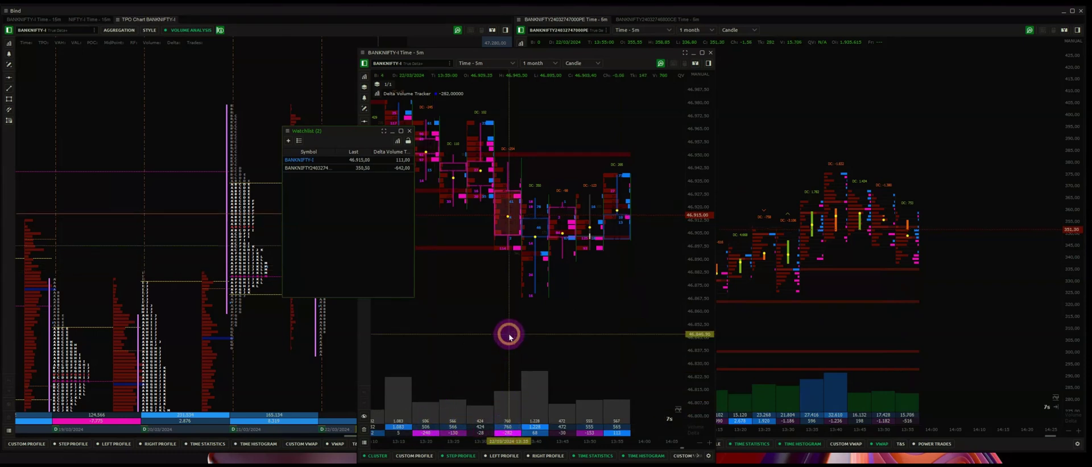
left_click(569, 306)
left_click(927, 215)
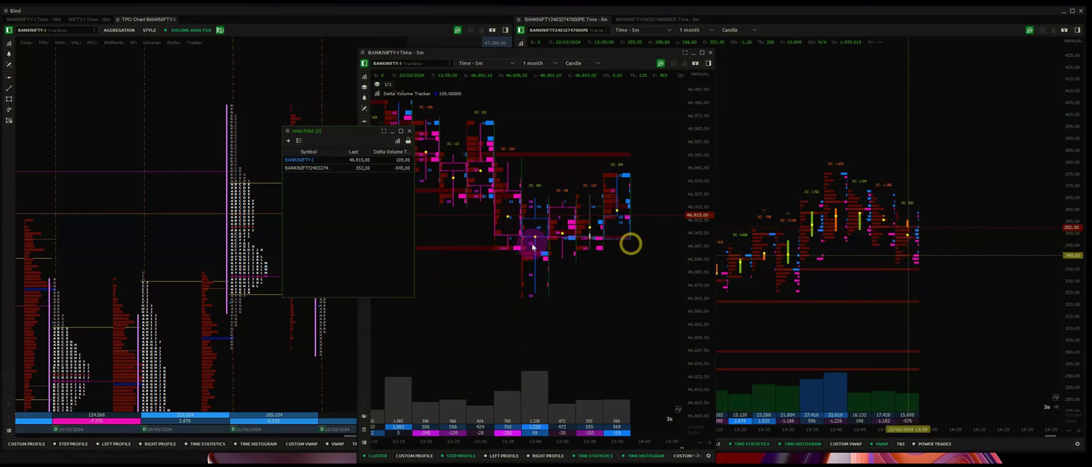